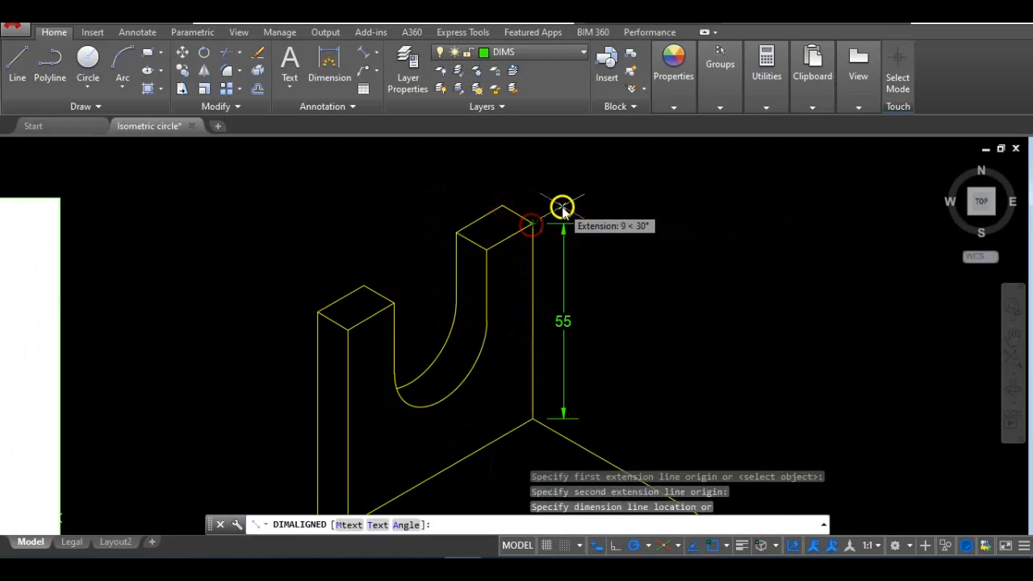
- Place aligned dimensions on the rear upright's thickness edge and on its adjacent back top edge
{"action": "left_click", "coordinate": [561, 207]}
{"action": "key", "text": "Return"}
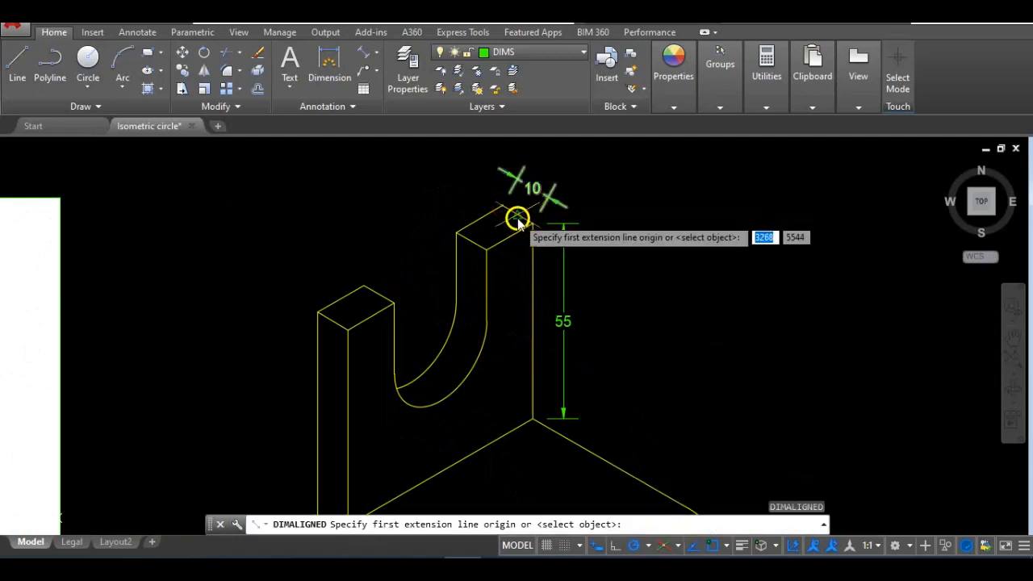
{"action": "left_click", "coordinate": [501, 206]}
{"action": "left_click", "coordinate": [457, 231]}
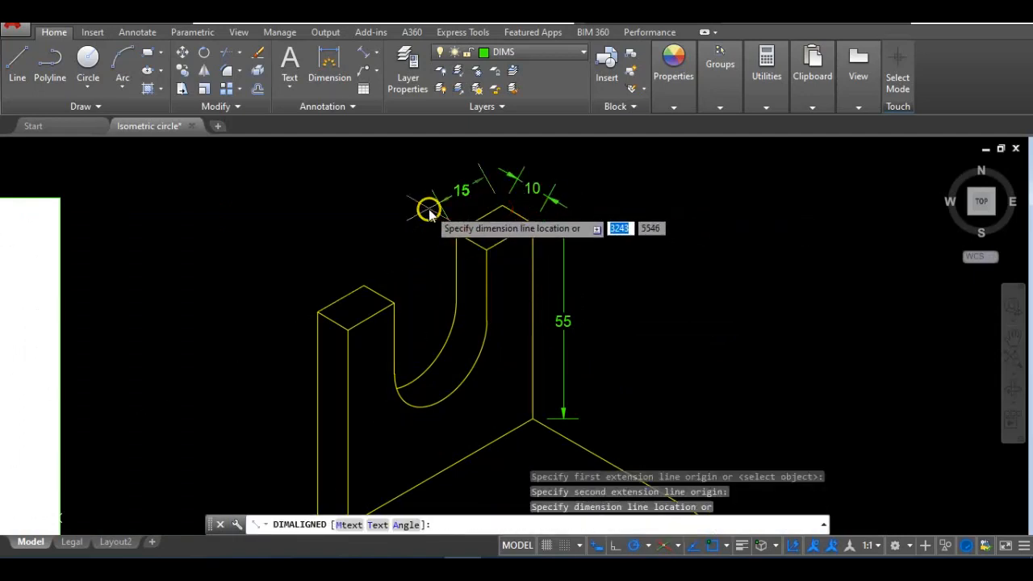
{"action": "key", "text": "Return"}
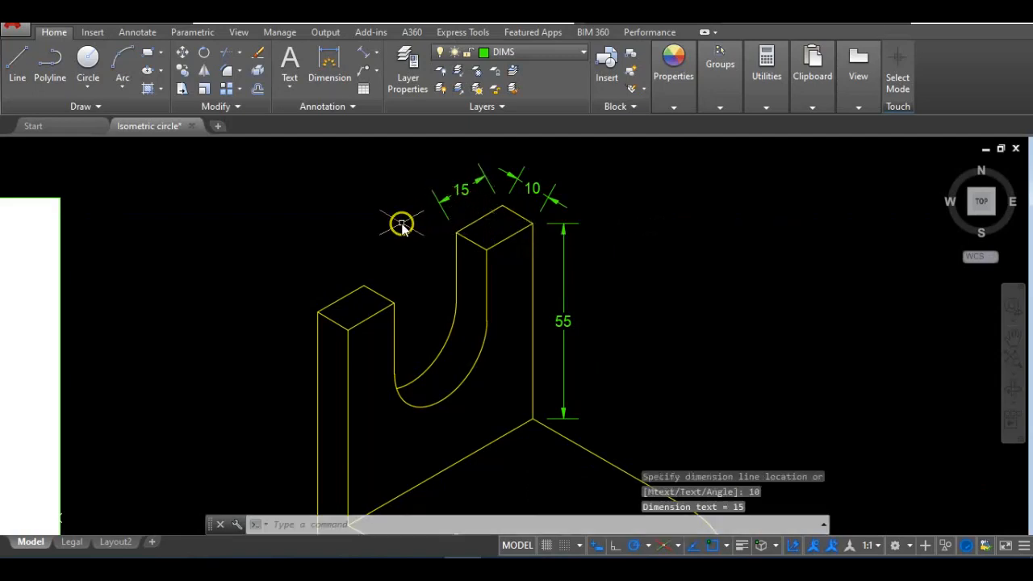
- Continue the rear upright's top-edge dimension across the U-slot opening and along the front upright's back top edge
{"action": "left_click", "coordinate": [138, 34]}
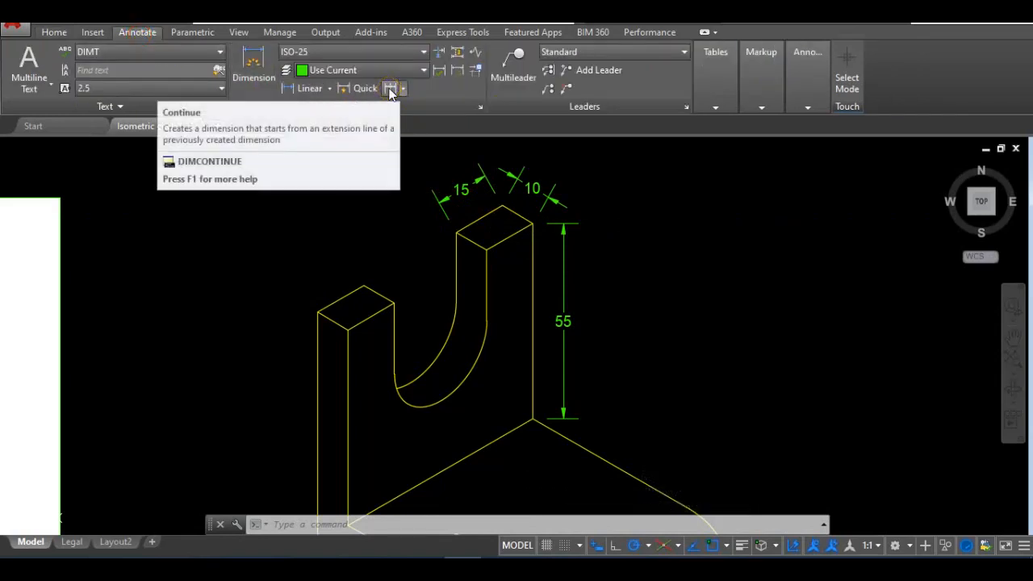
{"action": "left_click", "coordinate": [405, 89]}
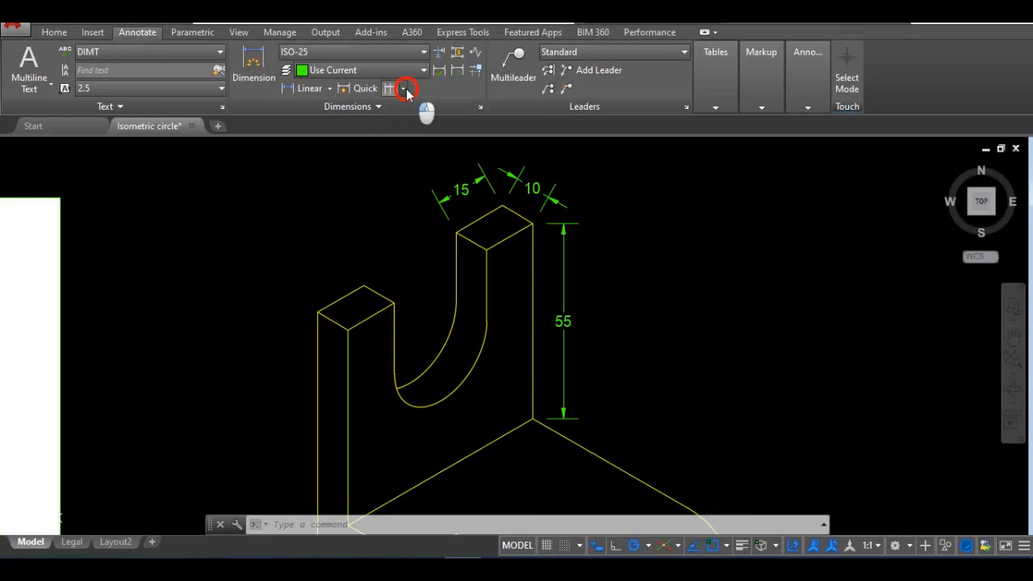
{"action": "left_click", "coordinate": [406, 90]}
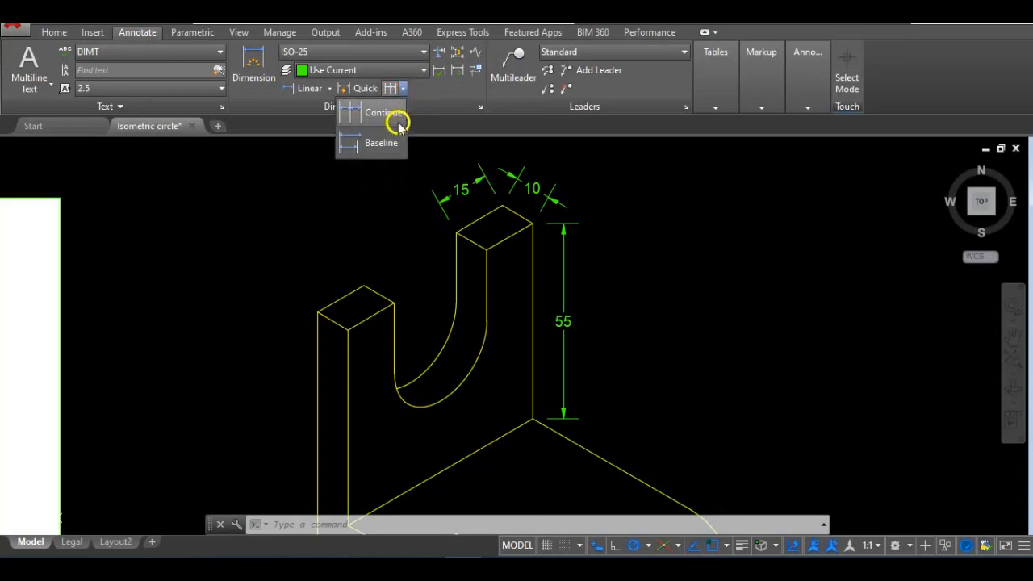
{"action": "left_click", "coordinate": [394, 112]}
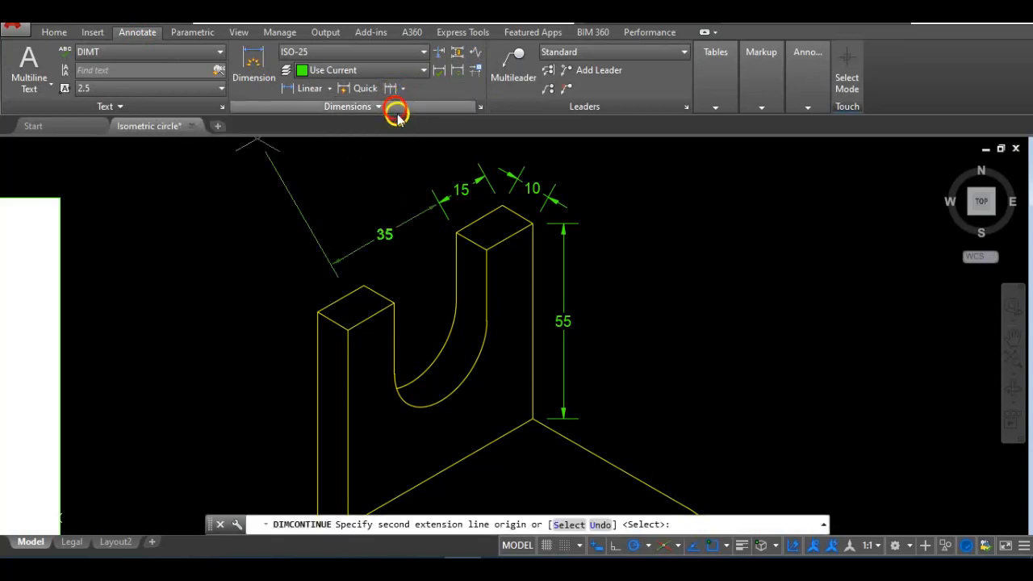
{"action": "left_click", "coordinate": [442, 184]}
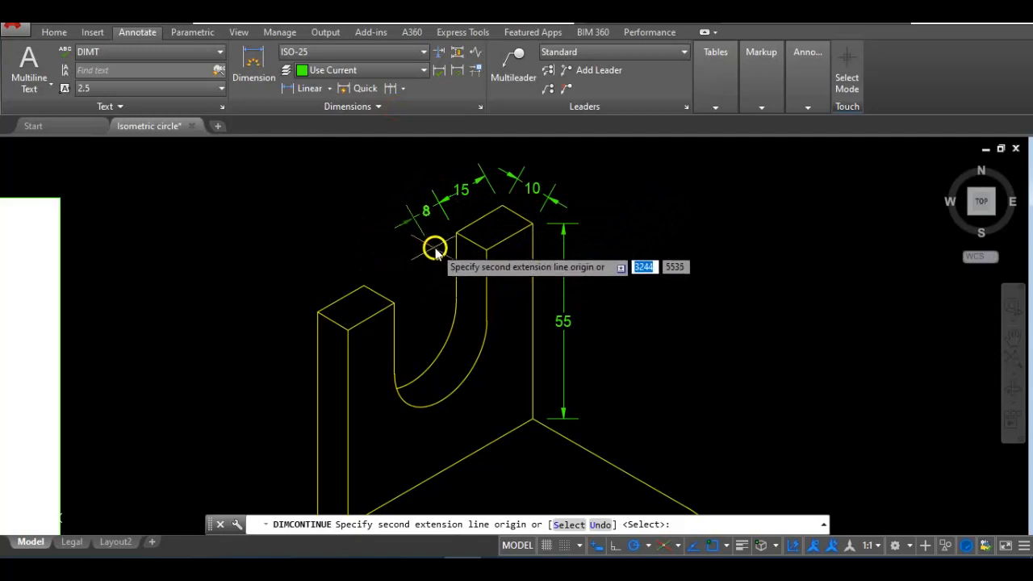
{"action": "left_click", "coordinate": [361, 290]}
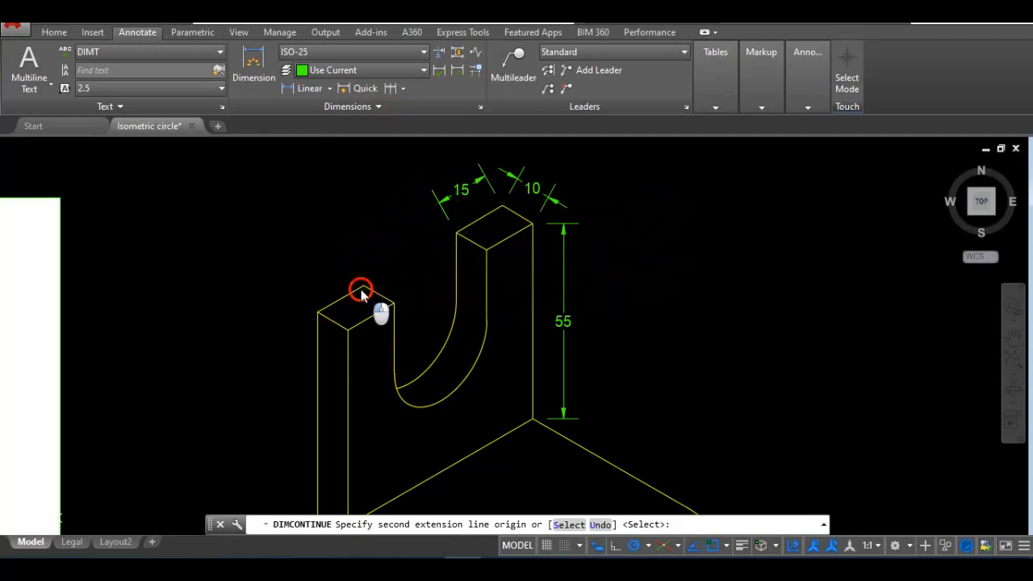
{"action": "left_click", "coordinate": [318, 313]}
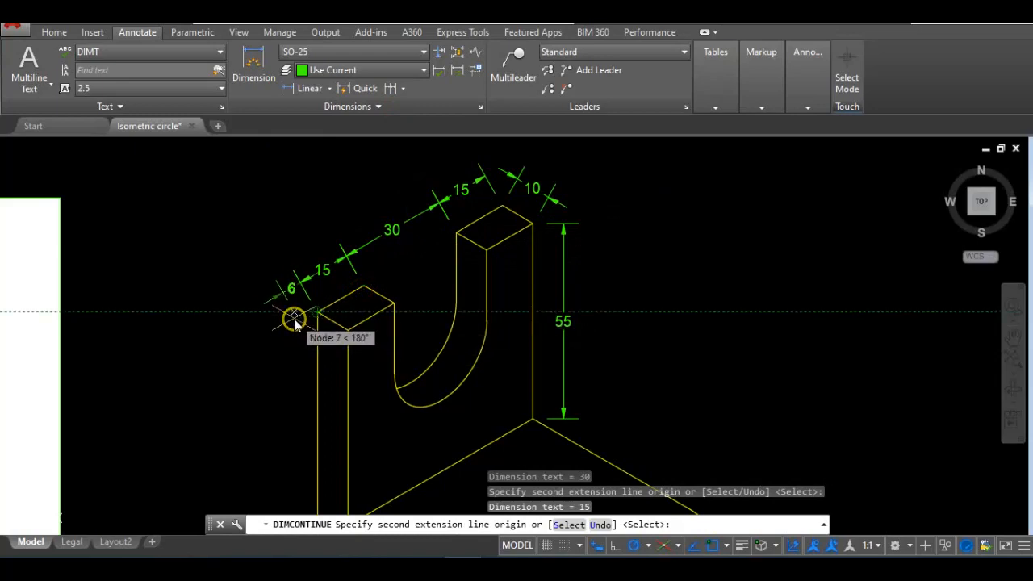
{"action": "key", "text": "Escape"}
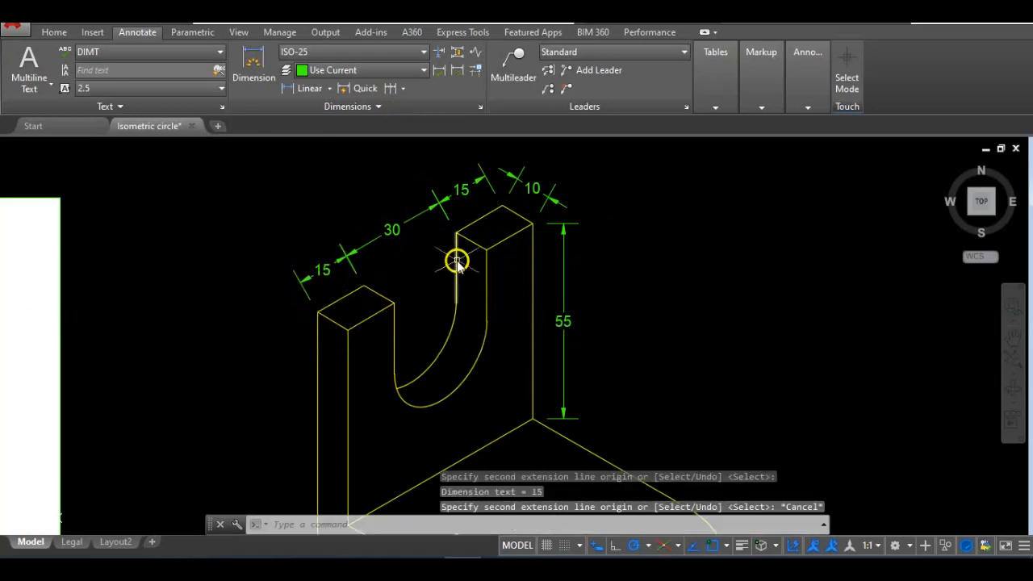
- Use DIMEDIT Oblique to slant the 55 height dimension's extension lines parallel to the edge where the upright meets the base
{"action": "scroll", "coordinate": [456, 263], "scroll_direction": "down", "scroll_amount": 3}
{"action": "mouse_move", "coordinate": [456, 273]}
{"action": "middle_mouse_down"}
{"action": "mouse_move", "coordinate": [463, 276]}
{"action": "mouse_move", "coordinate": [444, 239]}
{"action": "middle_mouse_up"}
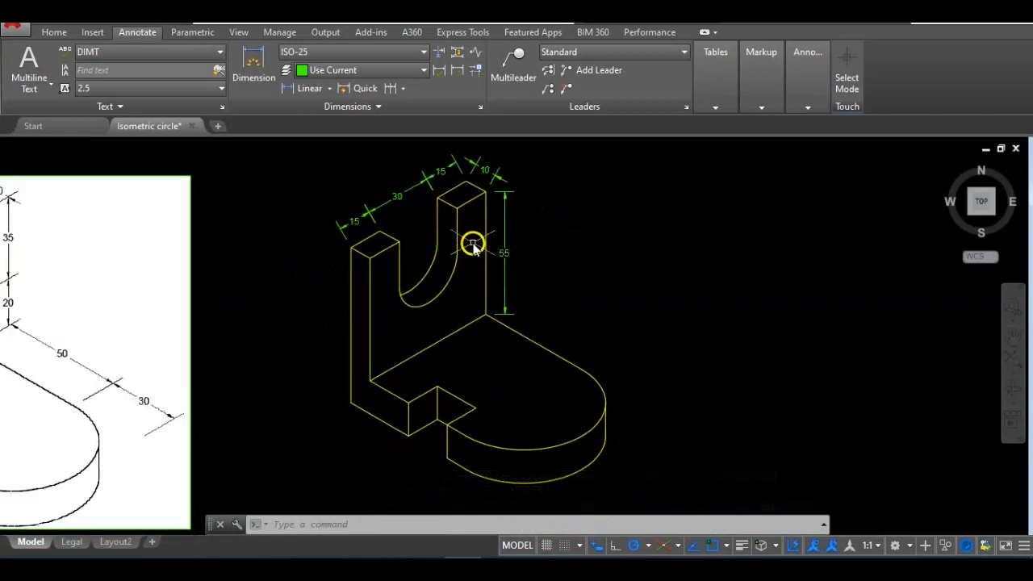
{"action": "key", "text": "Escape"}
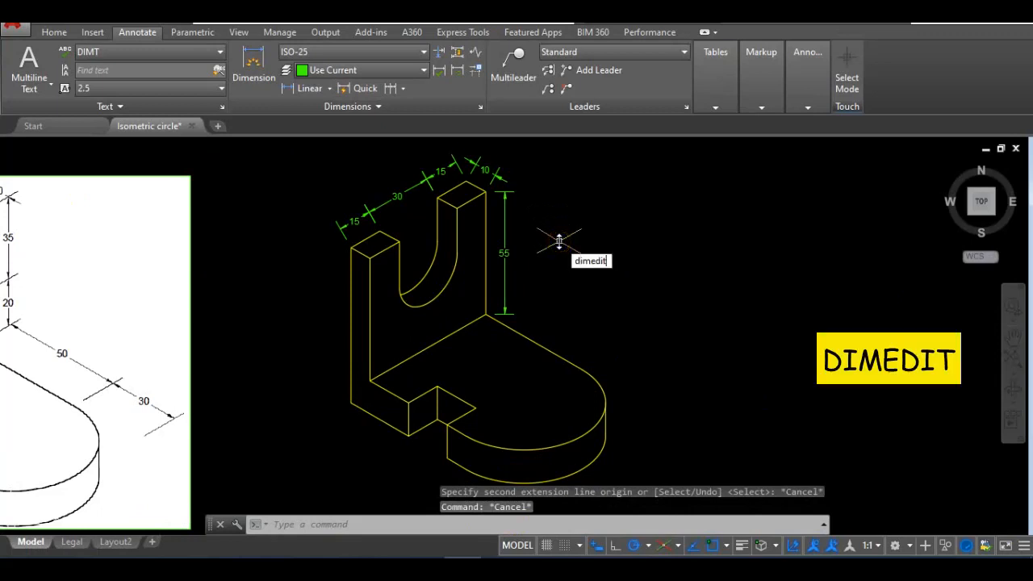
{"action": "key", "text": "Return"}
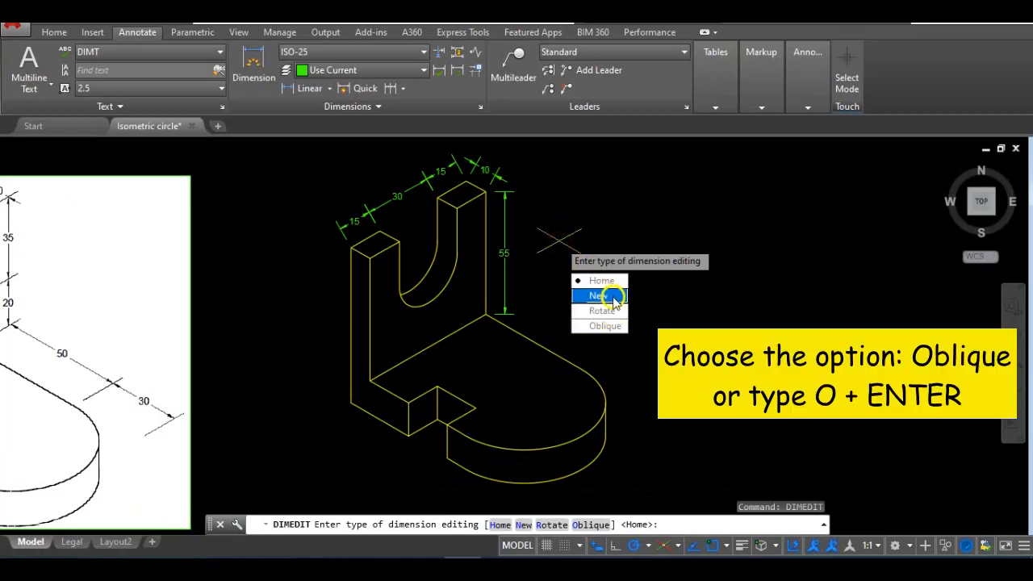
{"action": "left_click", "coordinate": [607, 326]}
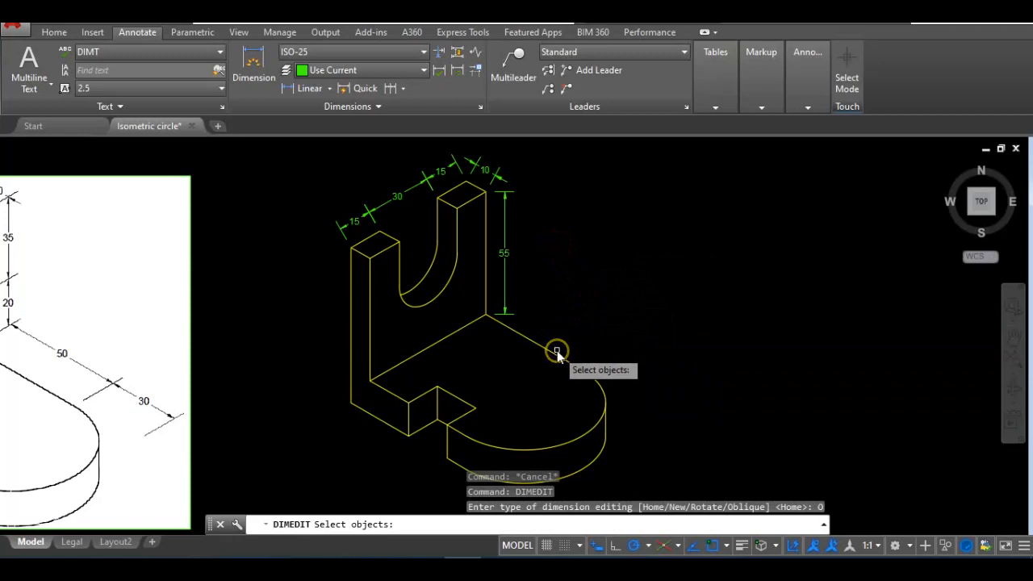
{"action": "left_click", "coordinate": [504, 255]}
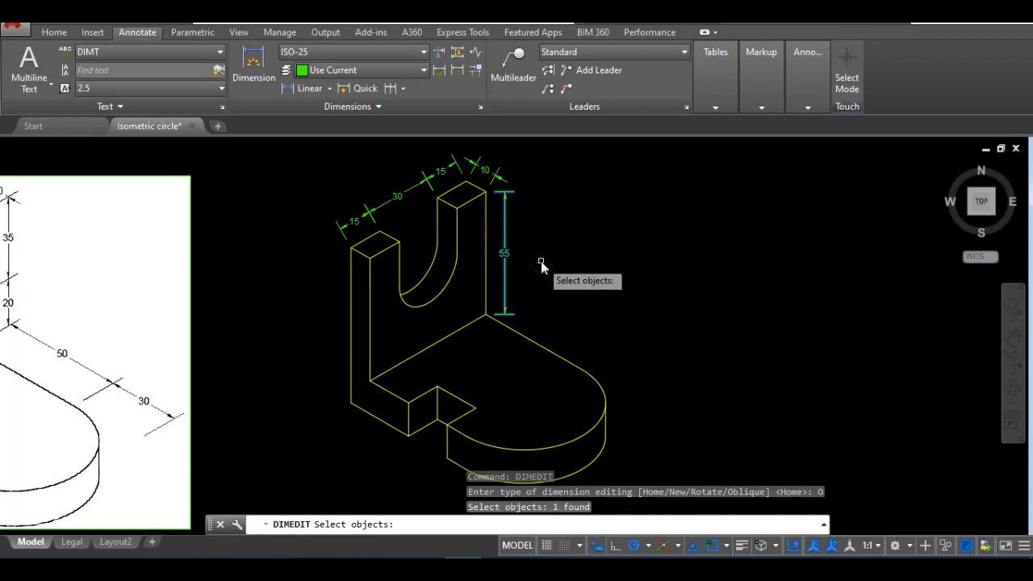
{"action": "key", "text": "Return"}
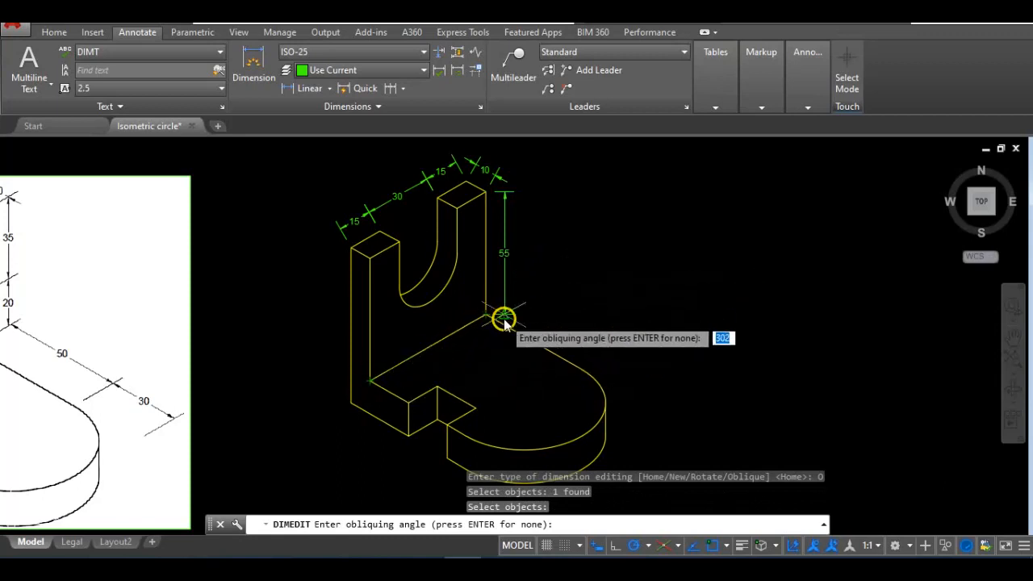
{"action": "scroll", "coordinate": [506, 323], "scroll_direction": "up", "scroll_amount": 2}
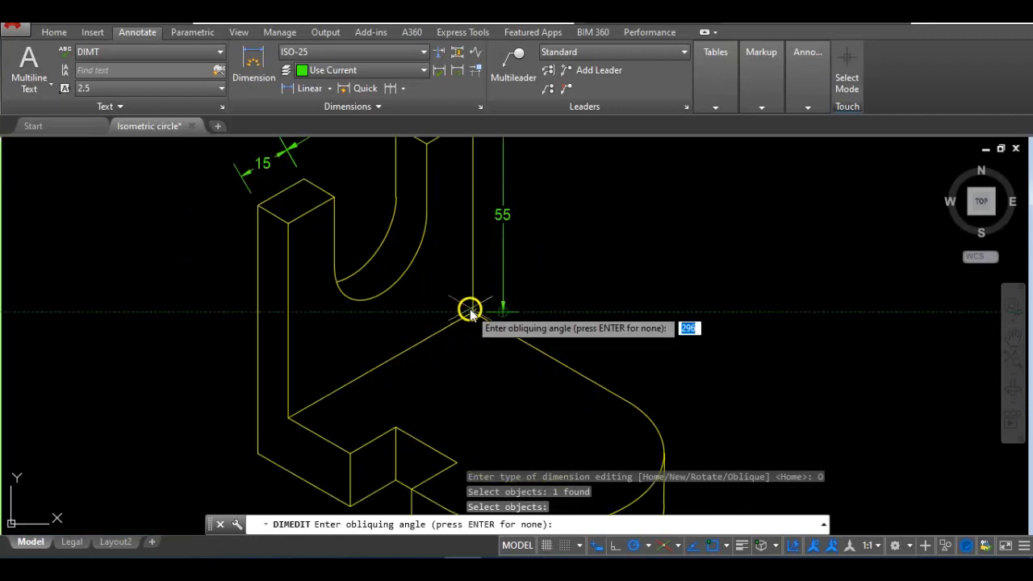
{"action": "left_click", "coordinate": [288, 417]}
{"action": "left_click", "coordinate": [472, 311]}
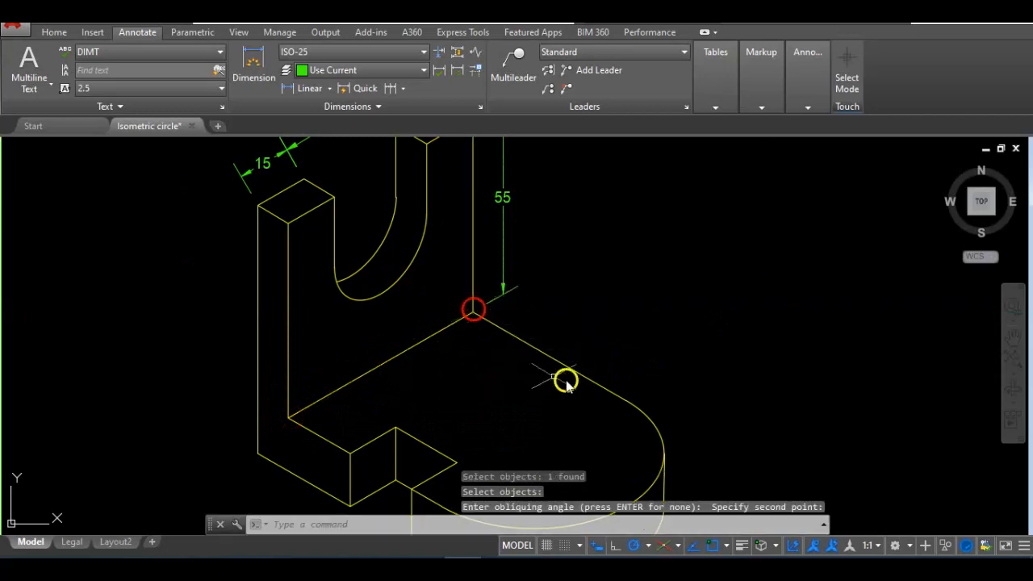
- Try to slant the 10 thickness dimension with DIMEDIT Oblique along the rear upright's front top edge
{"action": "scroll", "coordinate": [651, 274], "scroll_direction": "down", "scroll_amount": 3}
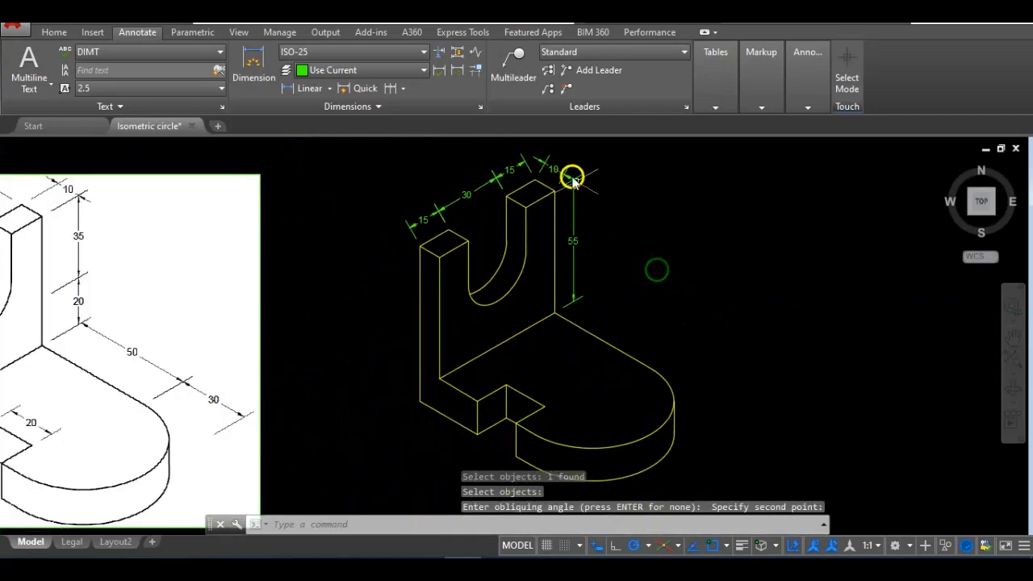
{"action": "scroll", "coordinate": [565, 165], "scroll_direction": "up", "scroll_amount": 2}
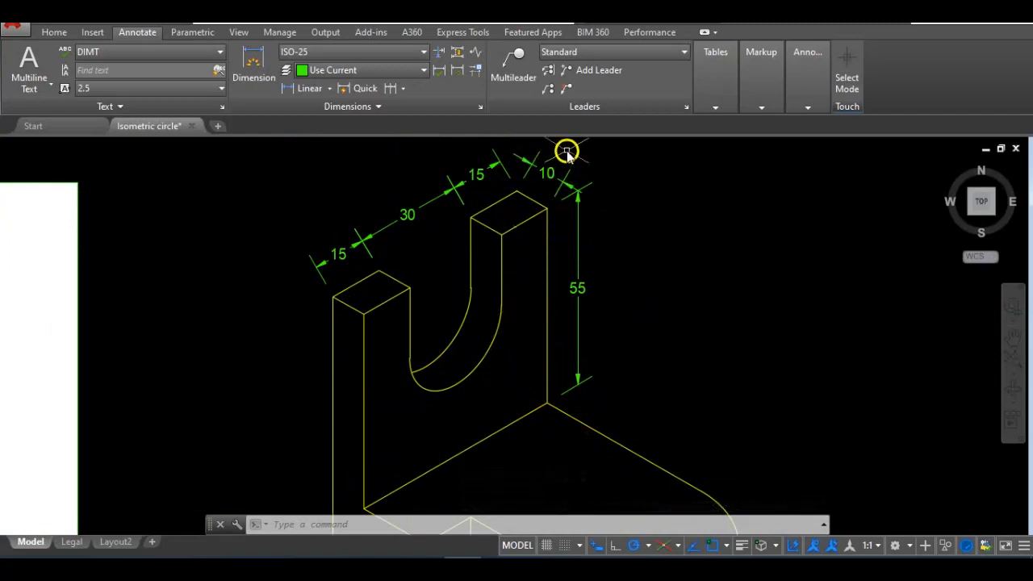
{"action": "left_click", "coordinate": [539, 216]}
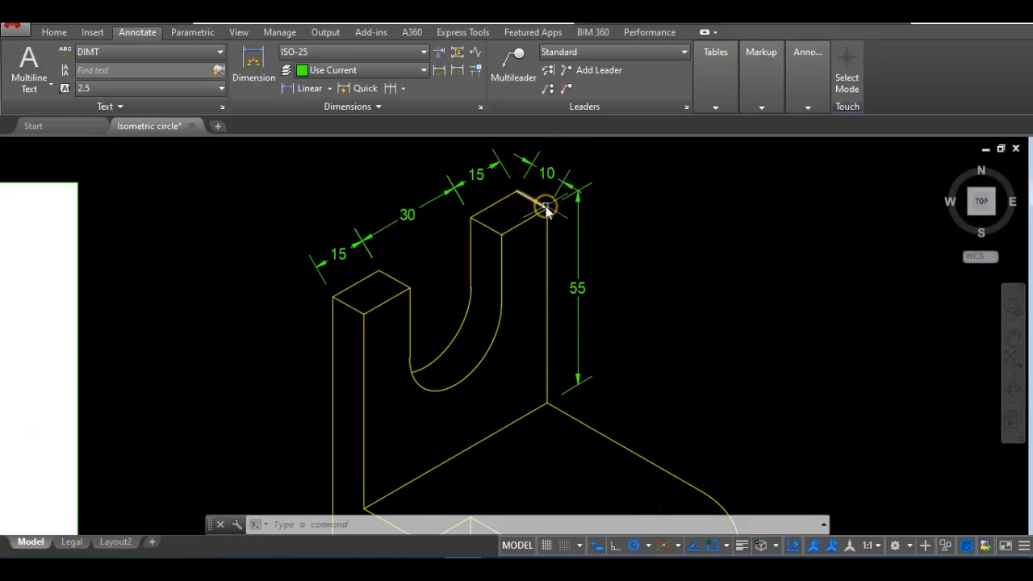
{"action": "type", "text": "medi"}
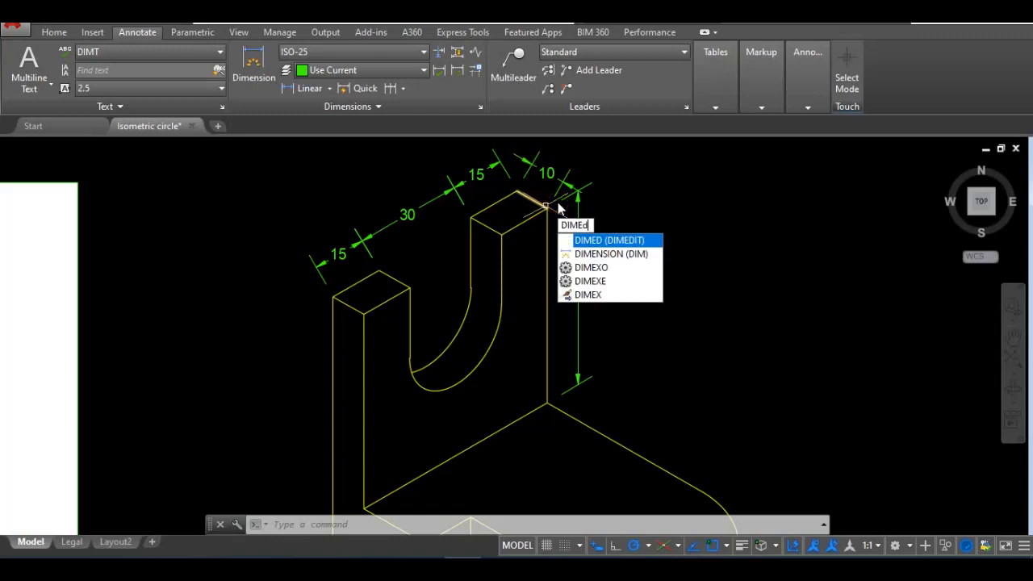
{"action": "key", "text": "Return"}
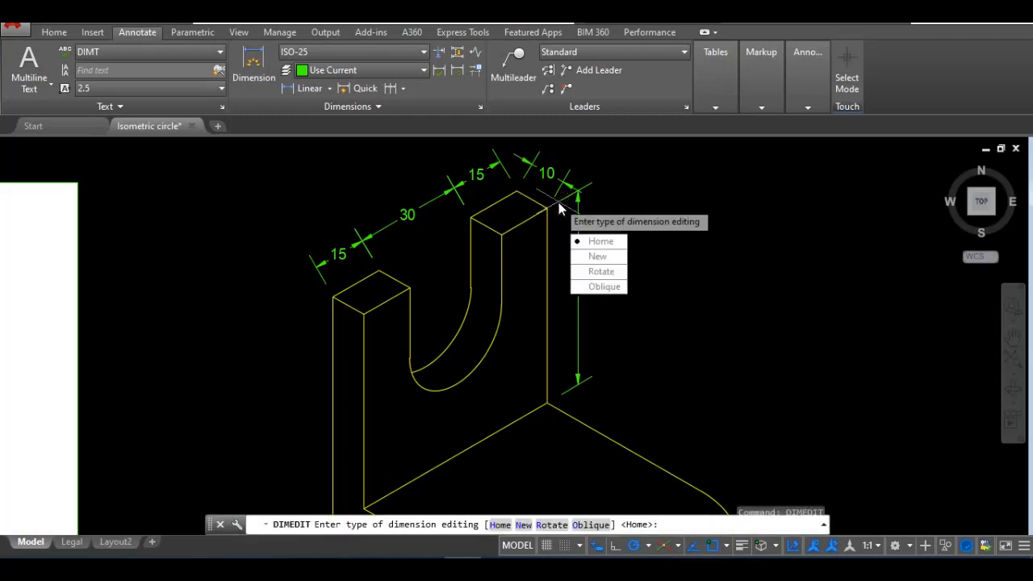
{"action": "left_click", "coordinate": [621, 287]}
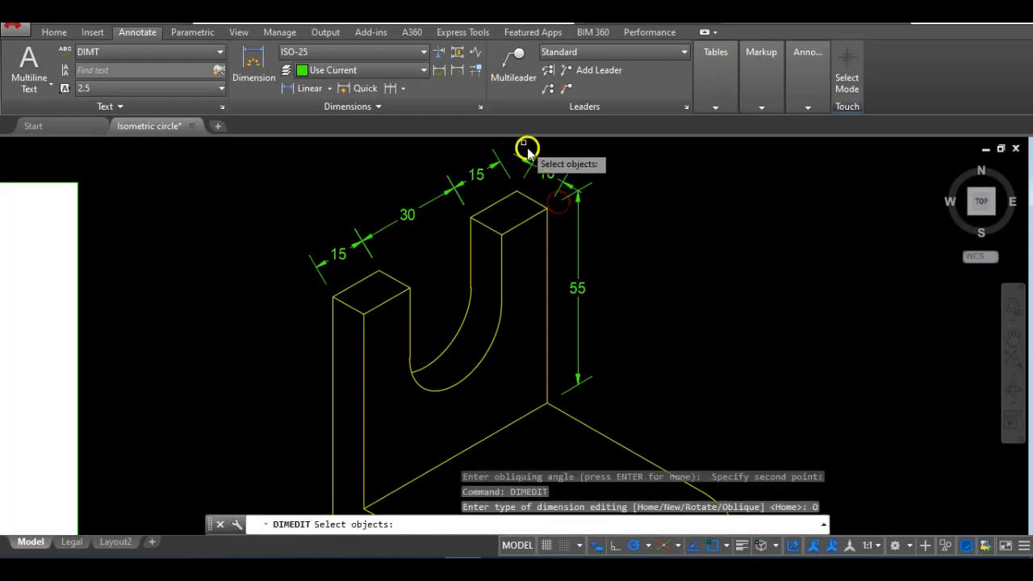
{"action": "left_click", "coordinate": [558, 194]}
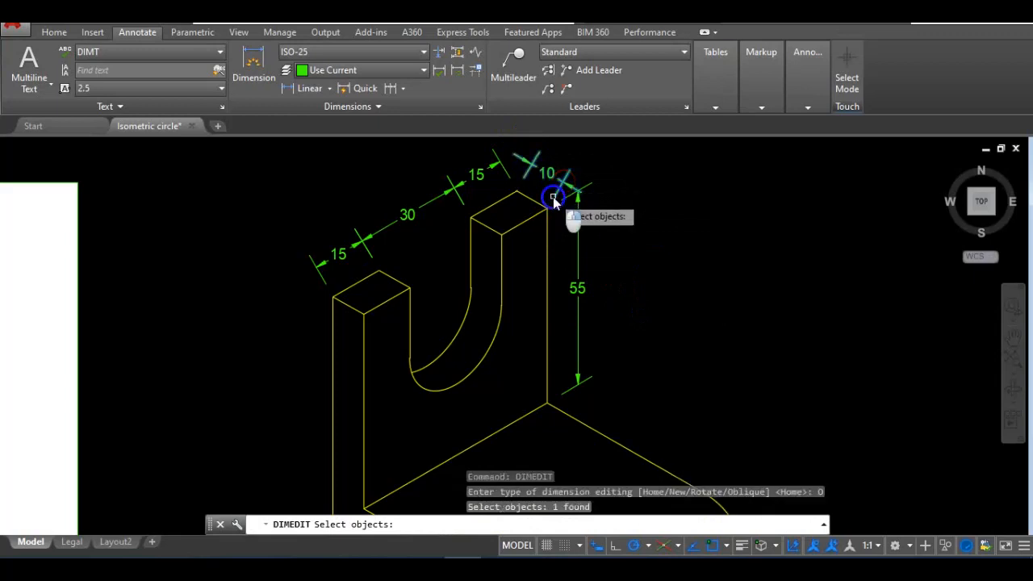
{"action": "key", "text": "Return"}
{"action": "left_click", "coordinate": [501, 232]}
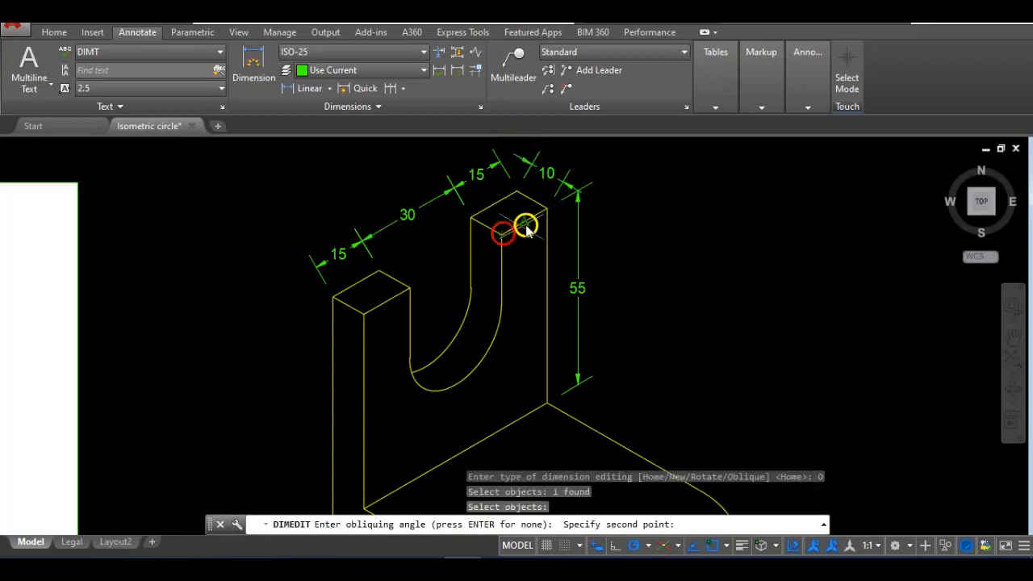
{"action": "left_click", "coordinate": [548, 207]}
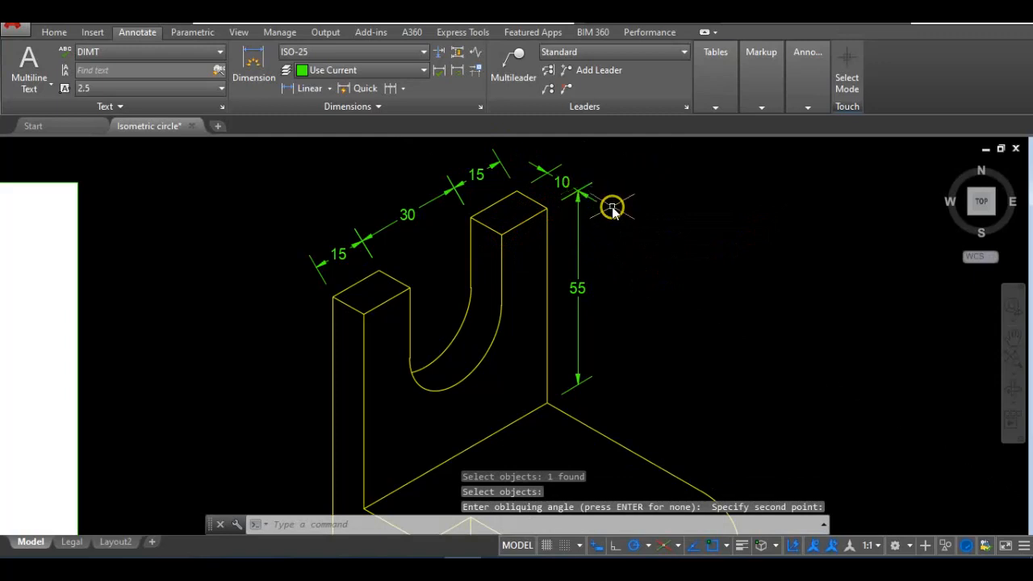
{"action": "key", "text": "ctrl+z"}
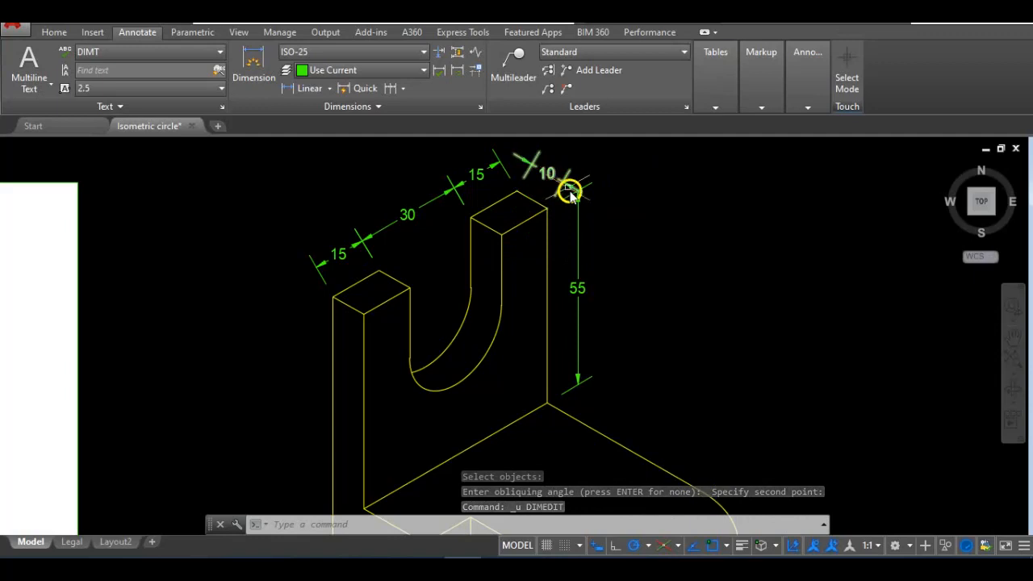
- Use DIMEDIT Oblique to slant the 10 thickness dimension parallel to the edge where the upright meets the base
{"action": "type", "text": "DIMEd"}
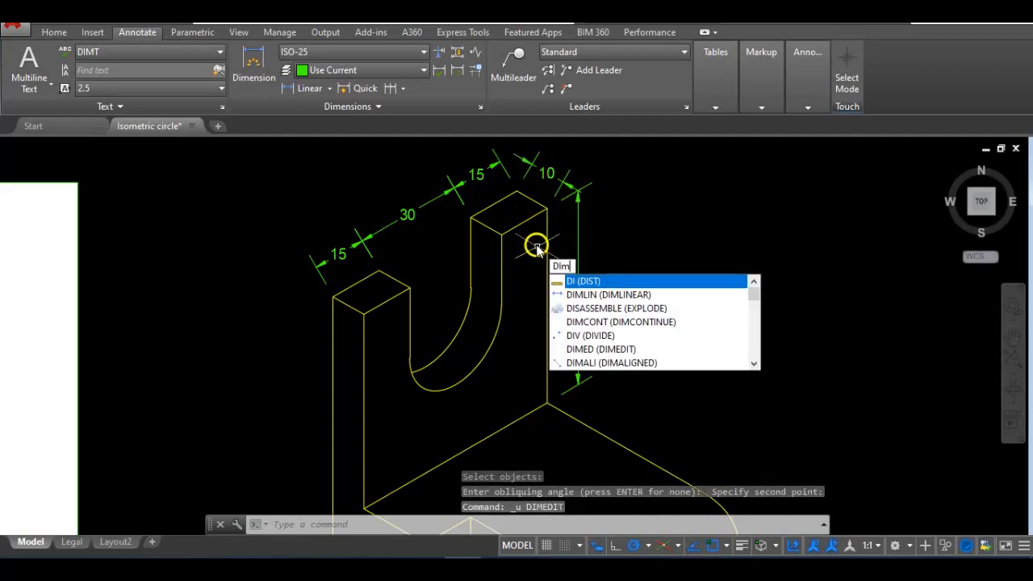
{"action": "type", "text": "i"}
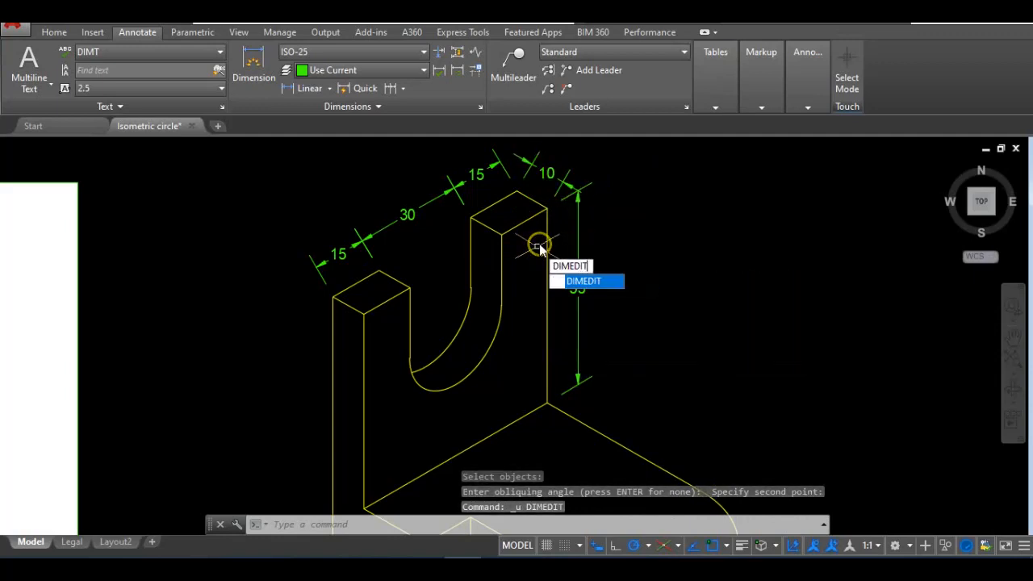
{"action": "key", "text": "Return"}
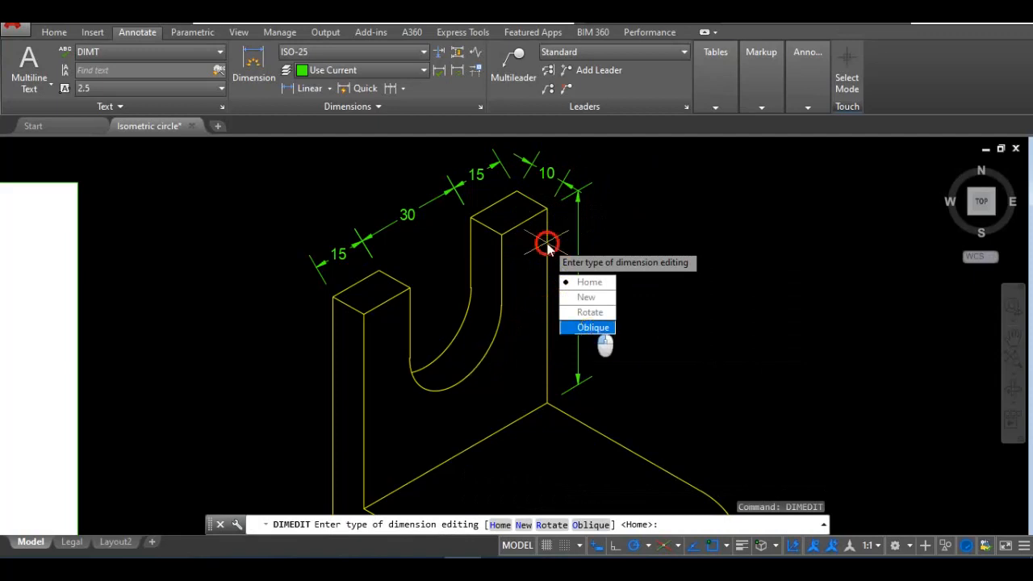
{"action": "key", "text": "Return"}
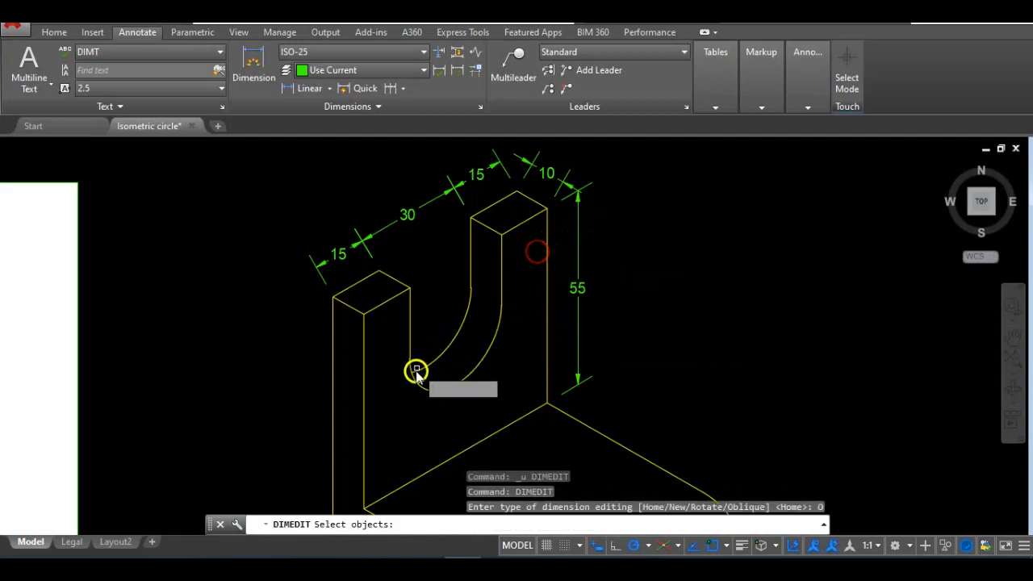
{"action": "left_click", "coordinate": [557, 174]}
{"action": "key", "text": "Return"}
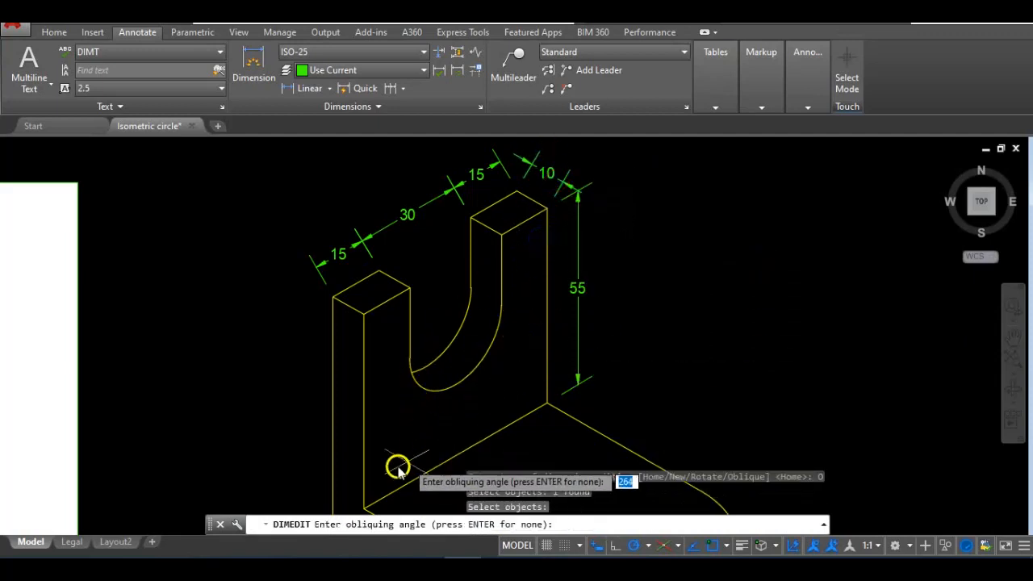
{"action": "left_click", "coordinate": [372, 505]}
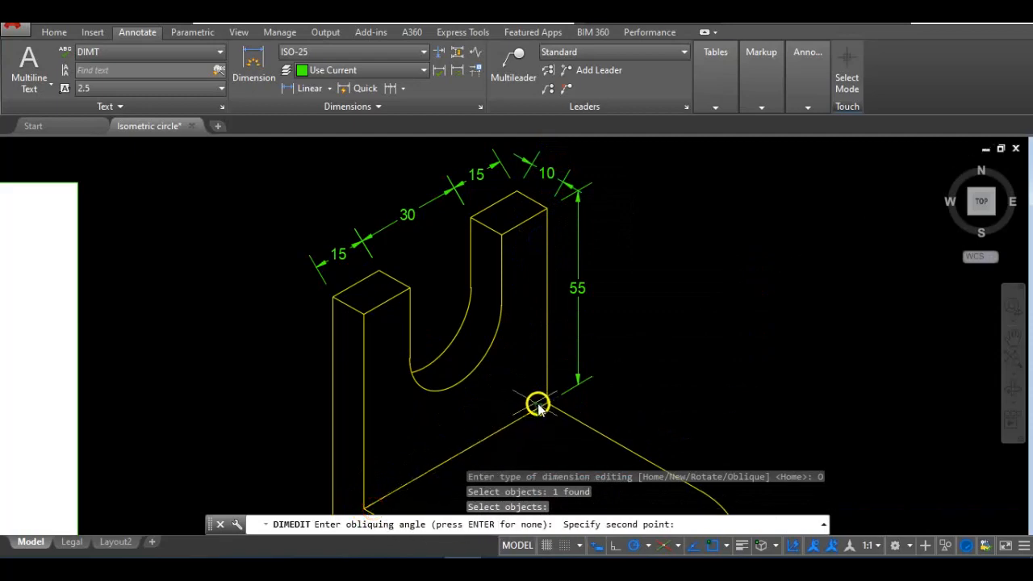
{"action": "left_click", "coordinate": [547, 405]}
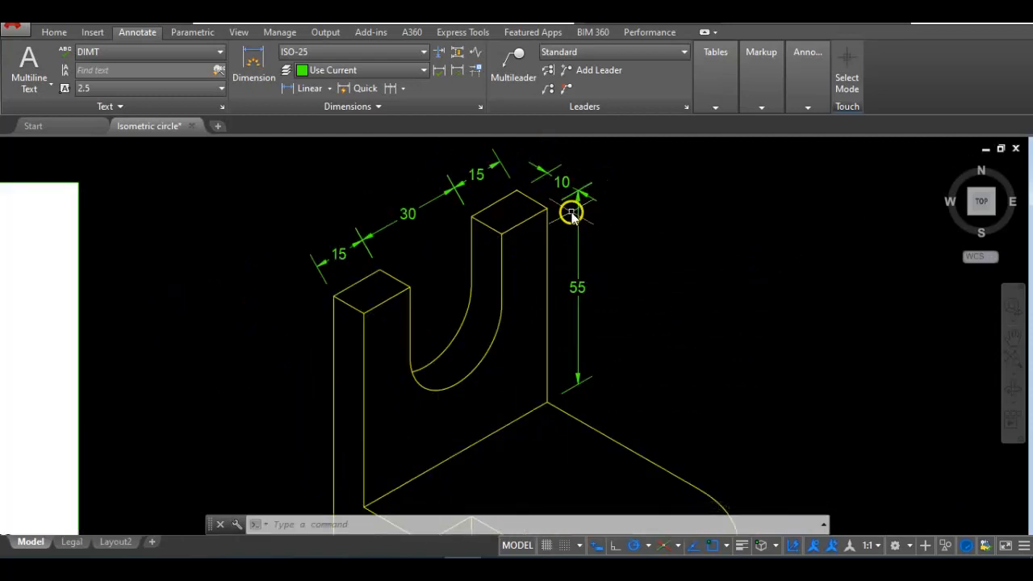
- Use DIMEDIT Oblique to slant the 15, 30 and 15 top-edge dimensions together, parallel to the front upright's thickness edge
{"action": "left_click", "coordinate": [455, 163]}
{"action": "left_click", "coordinate": [337, 233]}
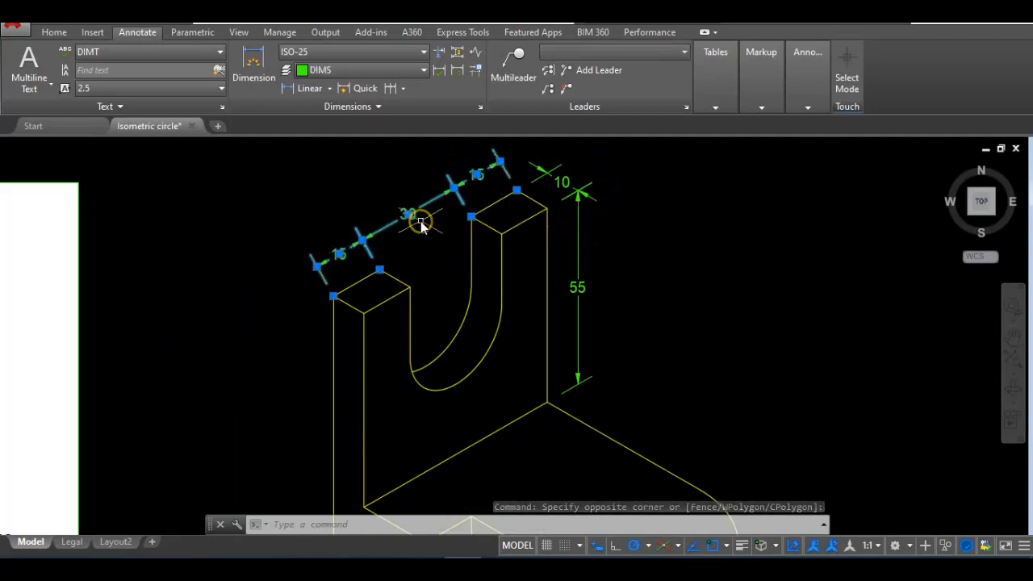
{"action": "type", "text": "DIMedi"}
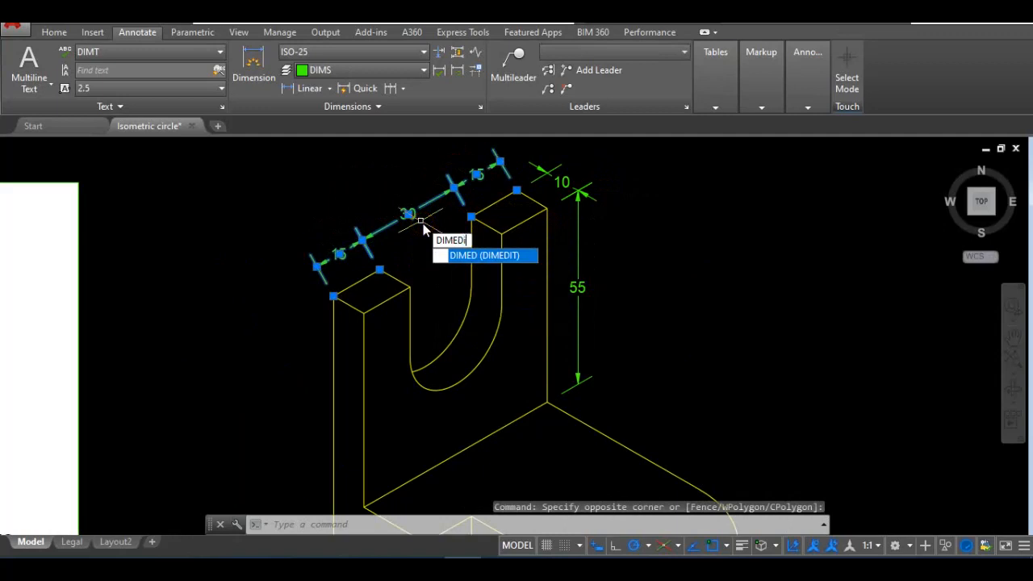
{"action": "type", "text": "t"}
{"action": "key", "text": "Return"}
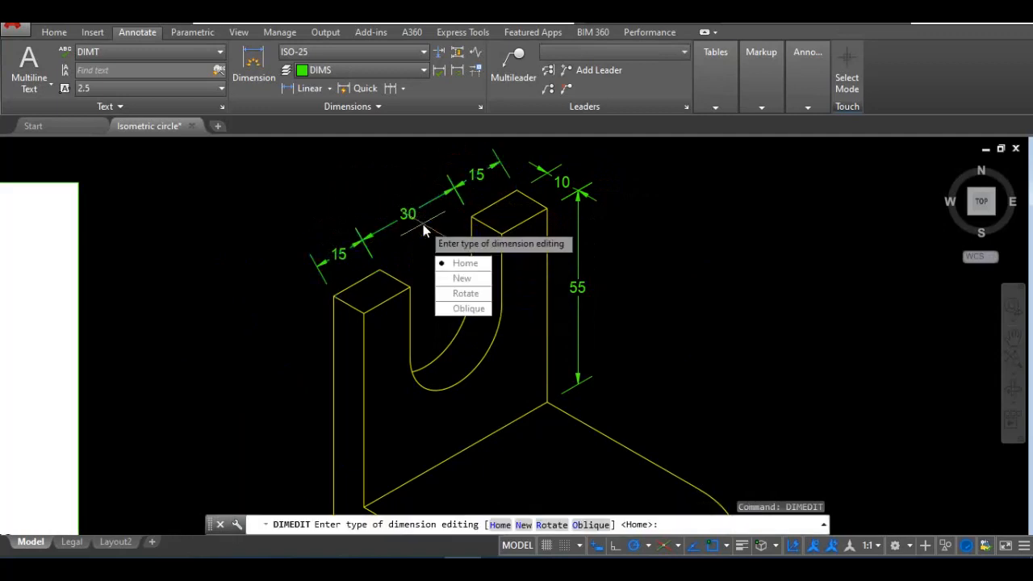
{"action": "left_click", "coordinate": [482, 308]}
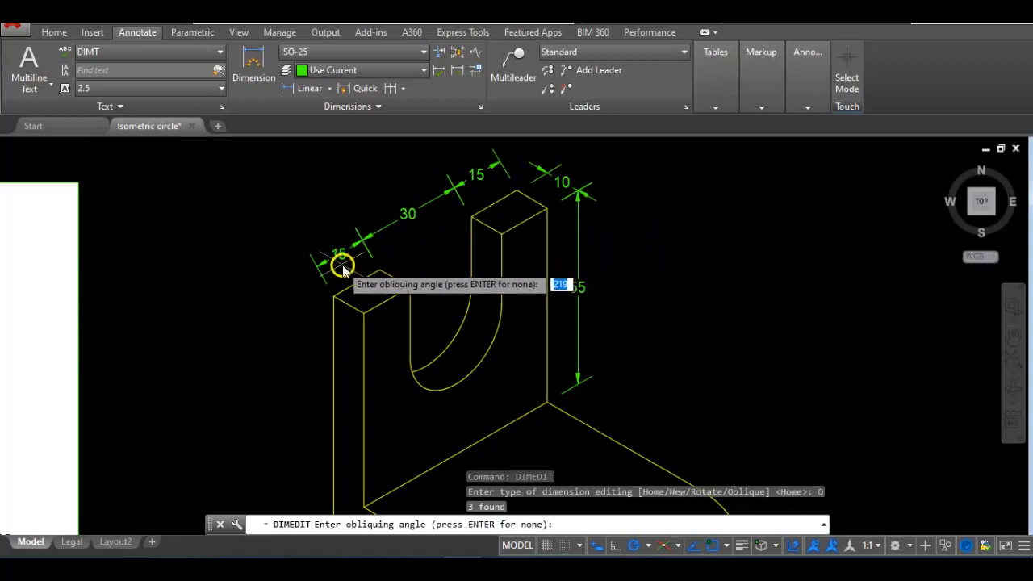
{"action": "left_click", "coordinate": [350, 304]}
{"action": "left_click", "coordinate": [337, 298]}
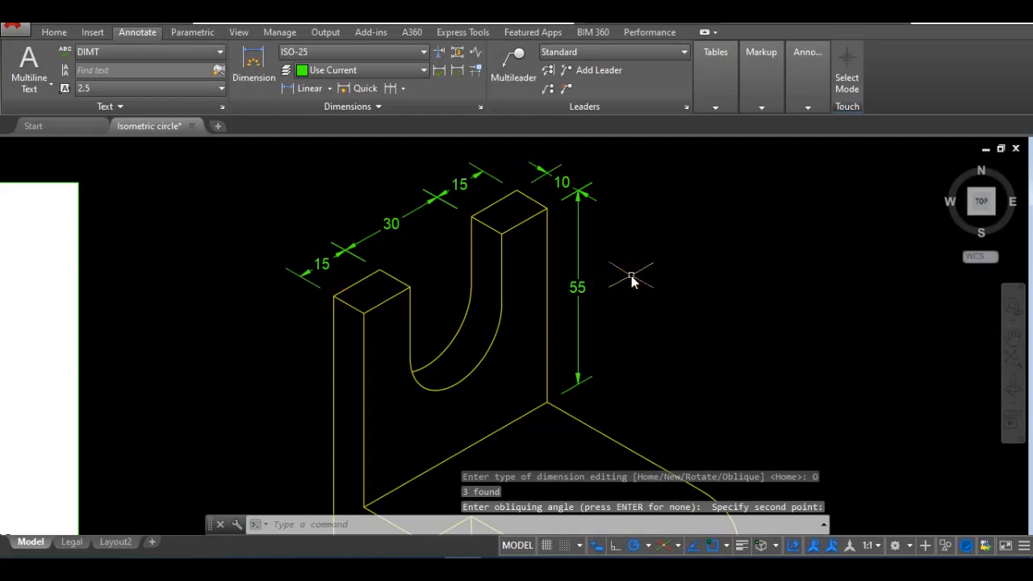
- Turn off isometric drafting to return to orthographic mode, with empty space beside the bracket in view
{"action": "scroll", "coordinate": [631, 276], "scroll_direction": "down", "scroll_amount": 2}
{"action": "mouse_move", "coordinate": [624, 272]}
{"action": "middle_mouse_down"}
{"action": "mouse_move", "coordinate": [598, 246]}
{"action": "mouse_move", "coordinate": [603, 231]}
{"action": "middle_mouse_up"}
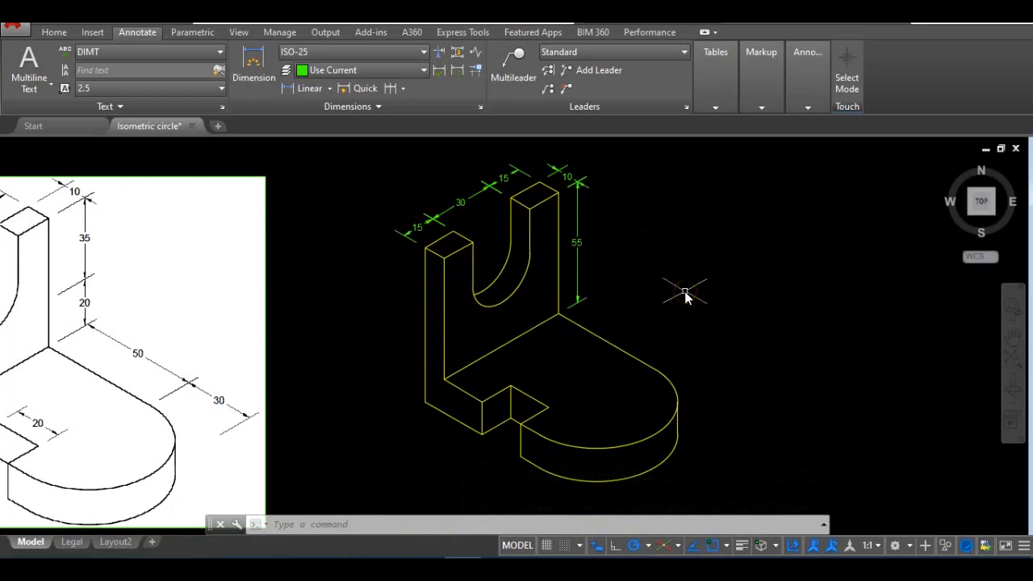
{"action": "mouse_move", "coordinate": [716, 302]}
{"action": "middle_mouse_down"}
{"action": "mouse_move", "coordinate": [650, 298]}
{"action": "mouse_move", "coordinate": [371, 326]}
{"action": "middle_mouse_up"}
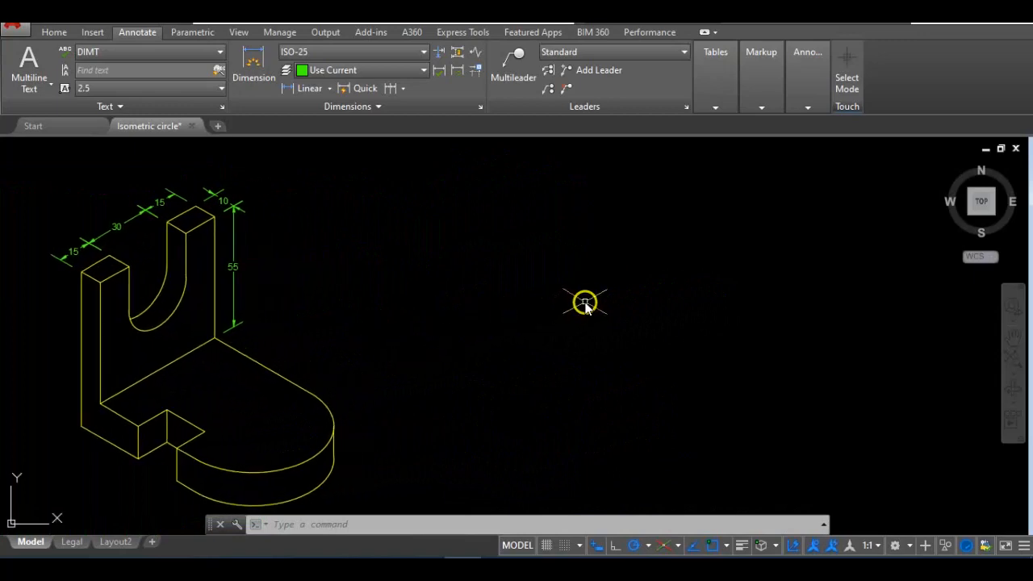
{"action": "left_click", "coordinate": [56, 32]}
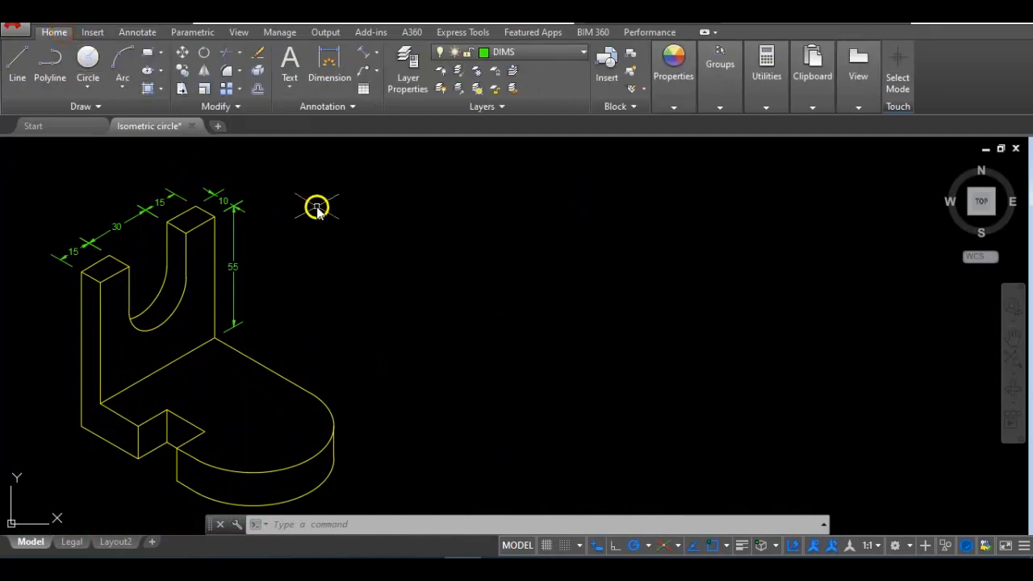
{"action": "left_click", "coordinate": [13, 58]}
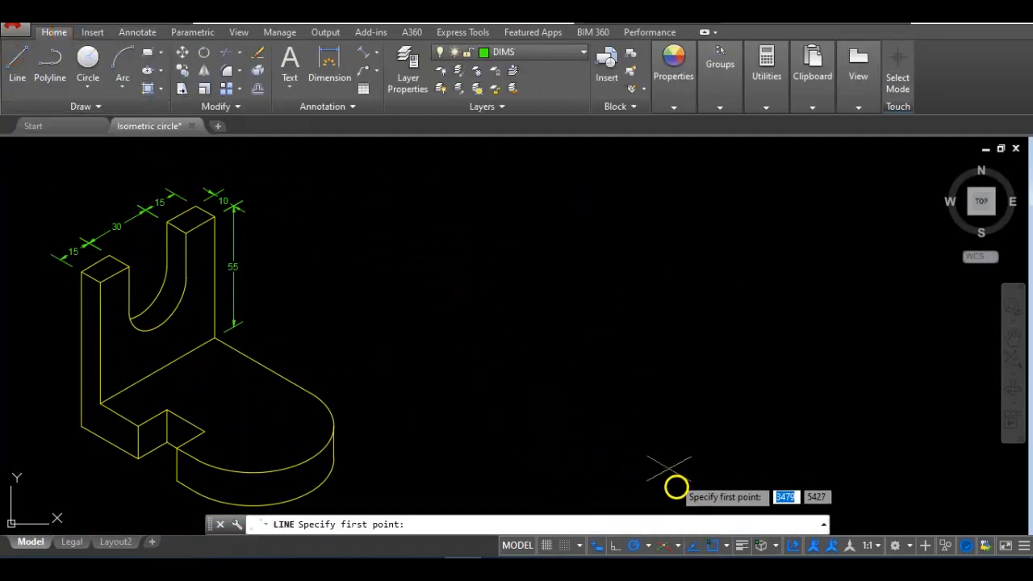
{"action": "left_click", "coordinate": [665, 546]}
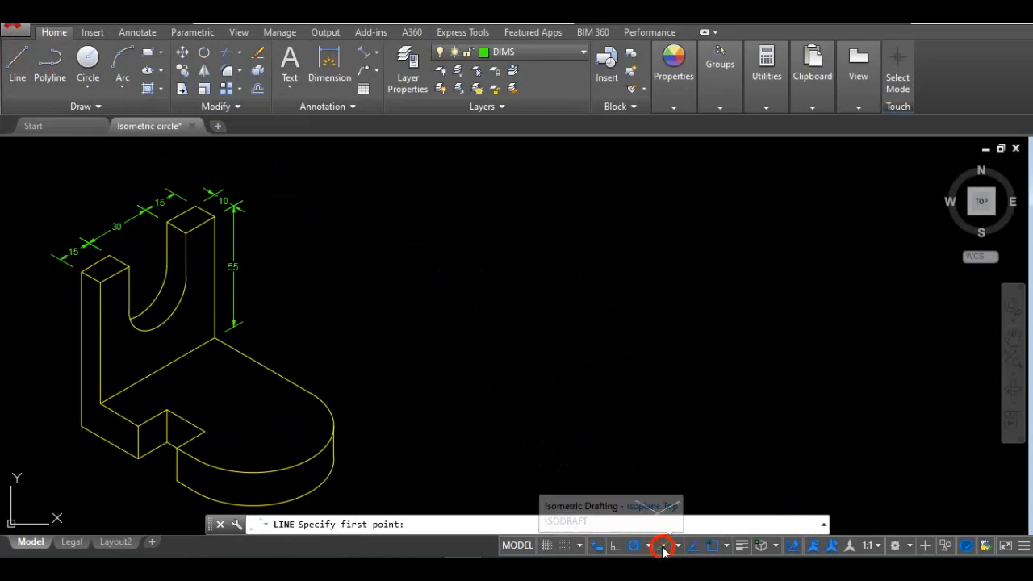
{"action": "key", "text": "Escape"}
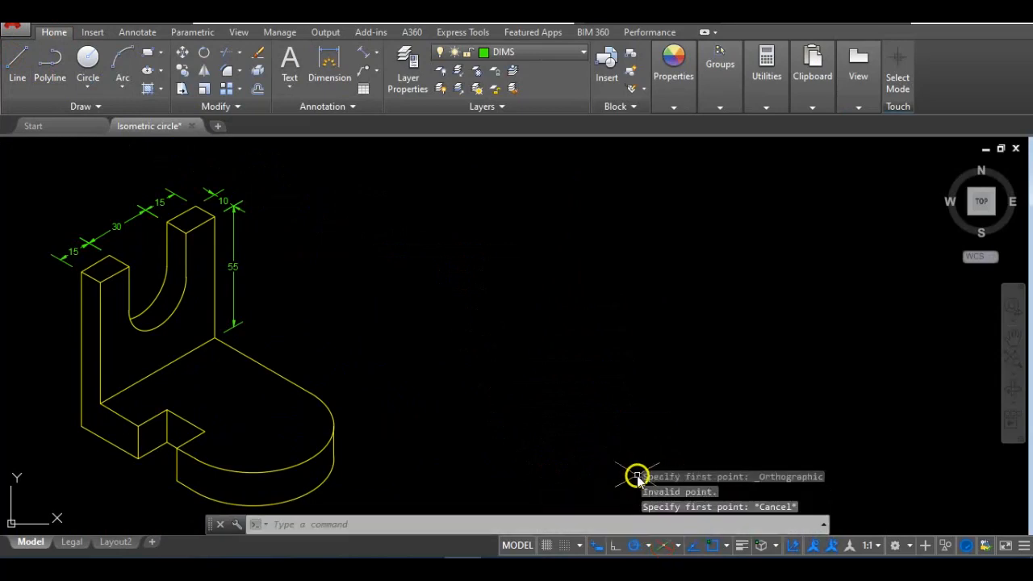
{"action": "left_click", "coordinate": [666, 547]}
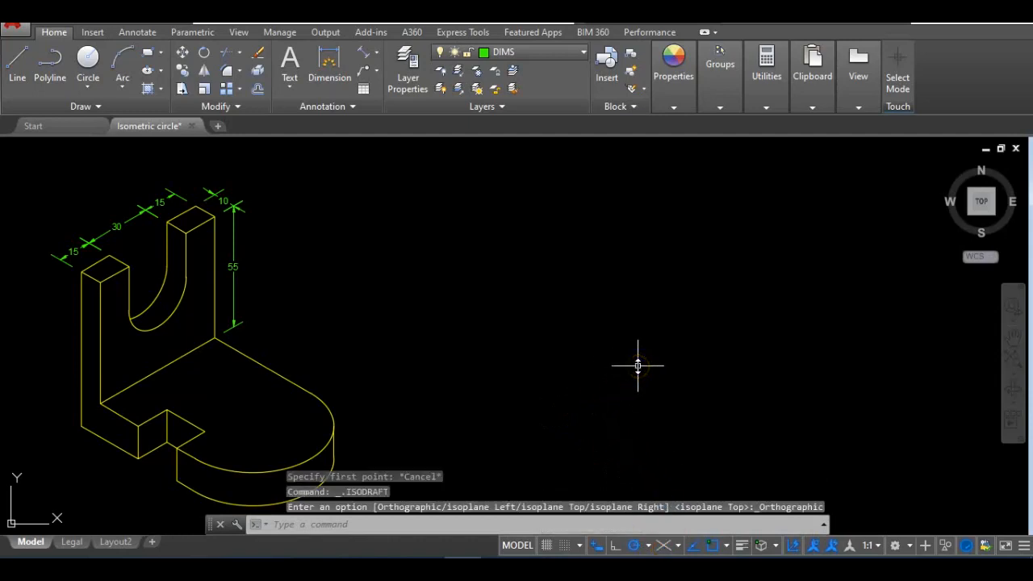
- Set polar tracking to 45° increments and keep it switched on
{"action": "double_click", "coordinate": [633, 547]}
{"action": "left_click", "coordinate": [648, 546]}
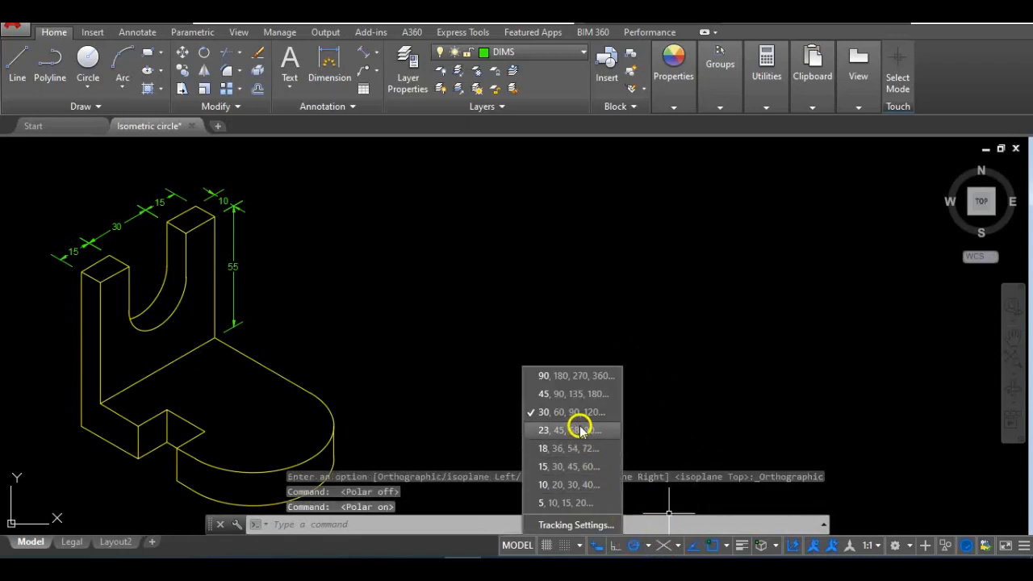
{"action": "left_click", "coordinate": [580, 396]}
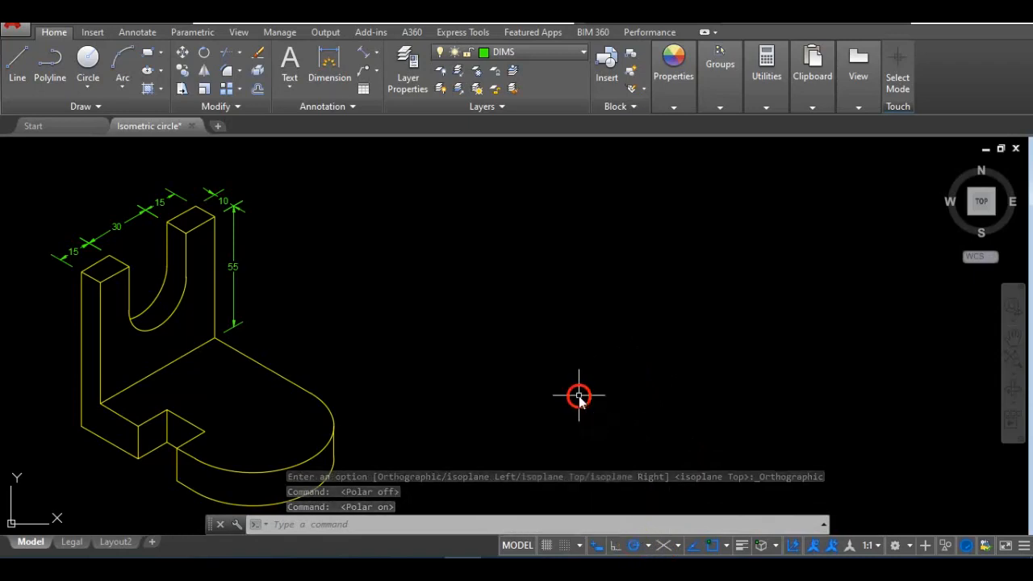
- Draw a closed 50 by 50 square with the Line command in the empty space beside the bracket
{"action": "type", "text": "l"}
{"action": "key", "text": "Return"}
{"action": "left_click", "coordinate": [594, 369]}
{"action": "type", "text": "50"}
{"action": "key", "text": "Return"}
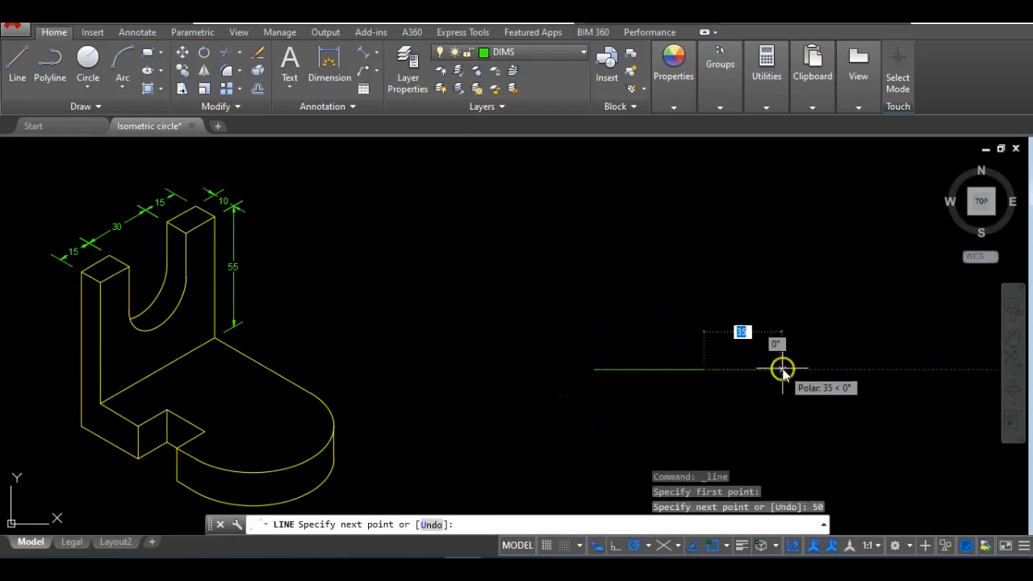
{"action": "type", "text": "50"}
{"action": "key", "text": "Return"}
{"action": "type", "text": "50"}
{"action": "key", "text": "Return"}
{"action": "type", "text": "c"}
{"action": "key", "text": "Return"}
- Draw the box's side face from the square's lower corner with 50-unit lines receding at 45°, going vertically up and returning at 225°
{"action": "key", "text": "Return"}
{"action": "left_click", "coordinate": [704, 368]}
{"action": "type", "text": "50"}
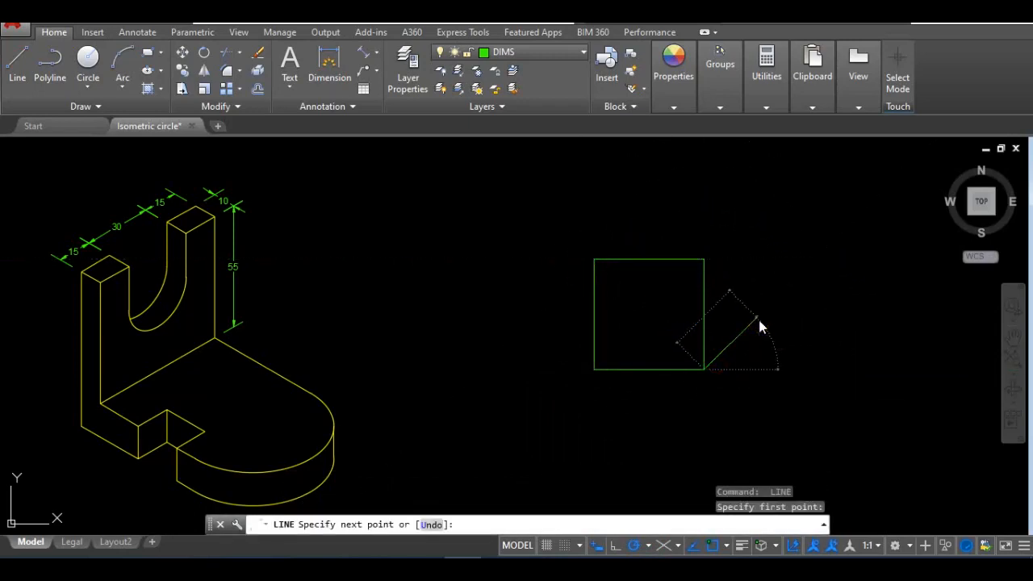
{"action": "key", "text": "Return"}
{"action": "type", "text": "50"}
{"action": "key", "text": "Return"}
{"action": "type", "text": "50"}
{"action": "key", "text": "Return"}
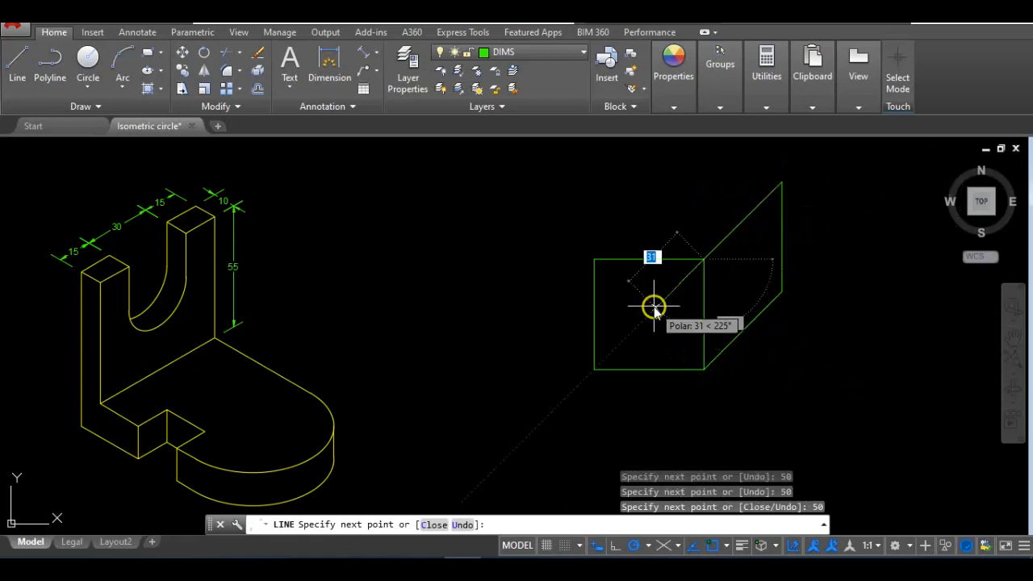
{"action": "key", "text": "Return"}
- Complete the box's top face from the rear upper corner with a 50-unit horizontal line and a 50-unit line at 225°
{"action": "key", "text": "Return"}
{"action": "left_click", "coordinate": [781, 182]}
{"action": "type", "text": "50"}
{"action": "key", "text": "Return"}
{"action": "type", "text": "50"}
{"action": "key", "text": "Return"}
{"action": "key", "text": "Return"}
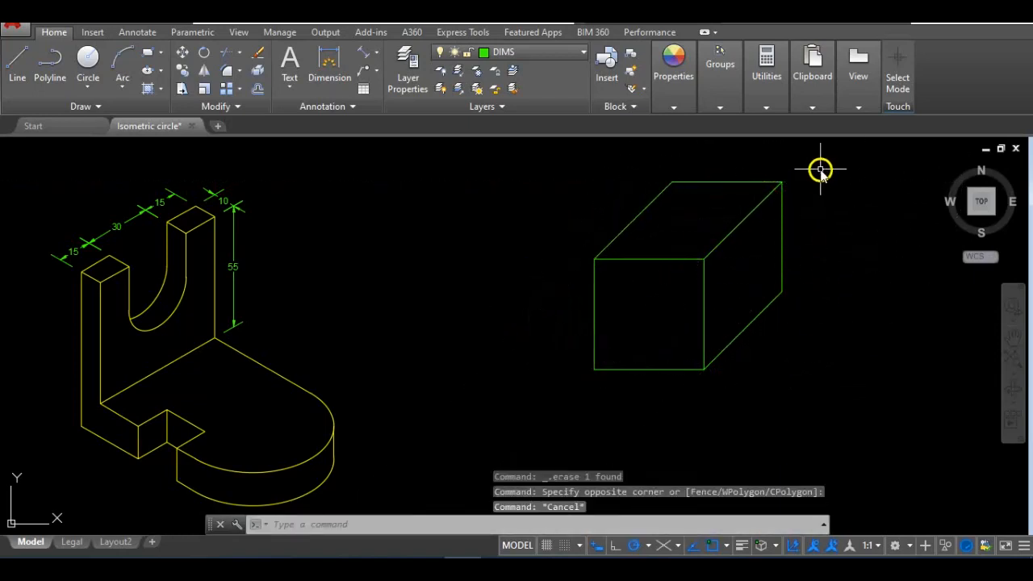
- Move all the box's lines to the OBJECT layer and clear the selection
{"action": "left_click", "coordinate": [825, 163]}
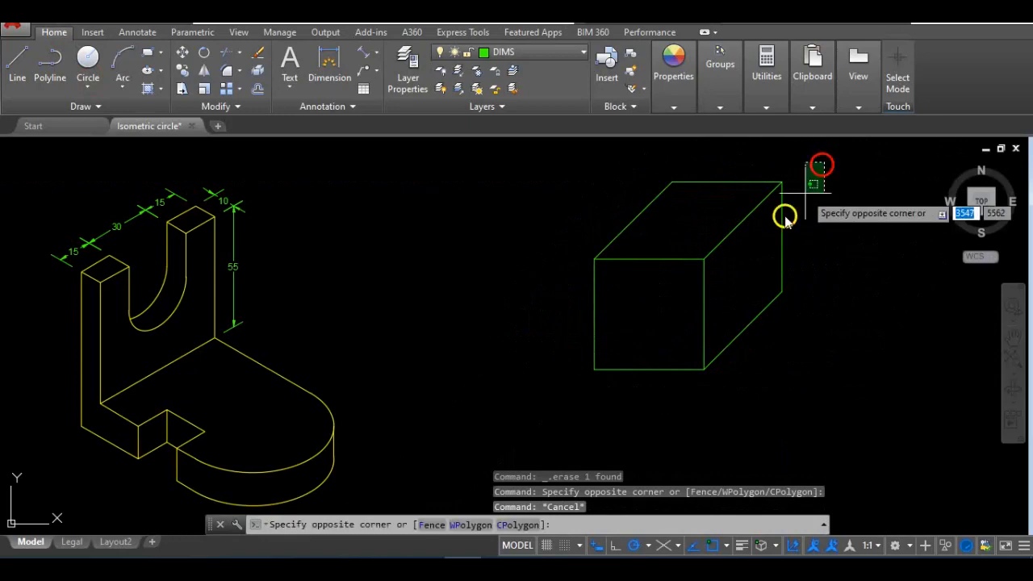
{"action": "left_click", "coordinate": [513, 397]}
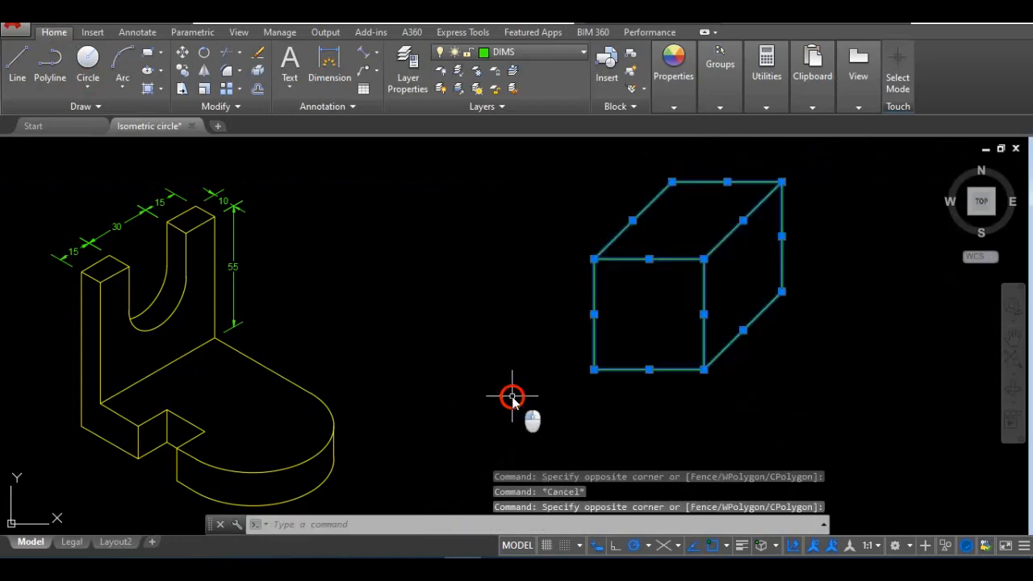
{"action": "left_click", "coordinate": [528, 53]}
{"action": "left_click", "coordinate": [510, 179]}
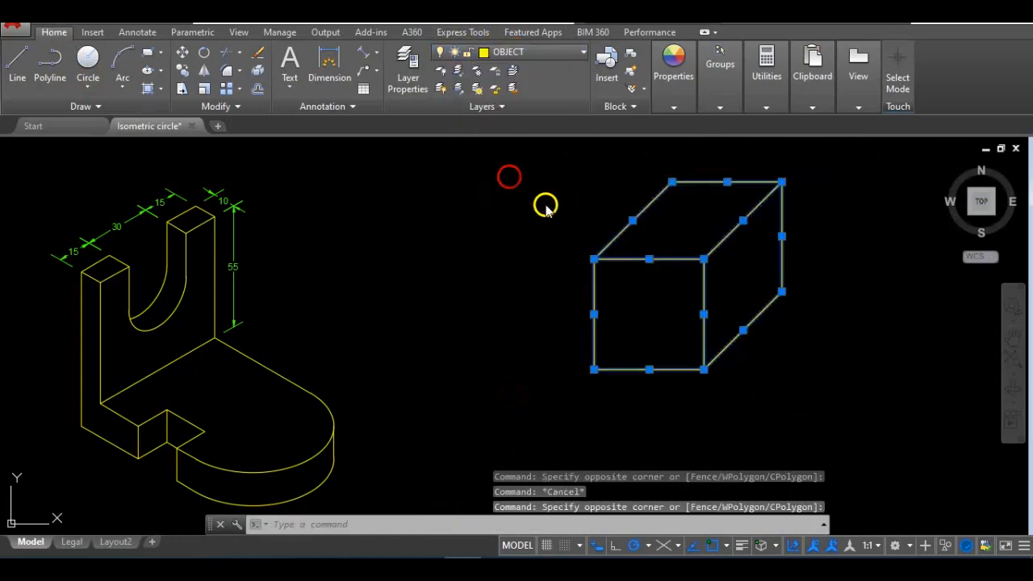
{"action": "key", "text": "Escape"}
{"action": "key", "text": "Escape"}
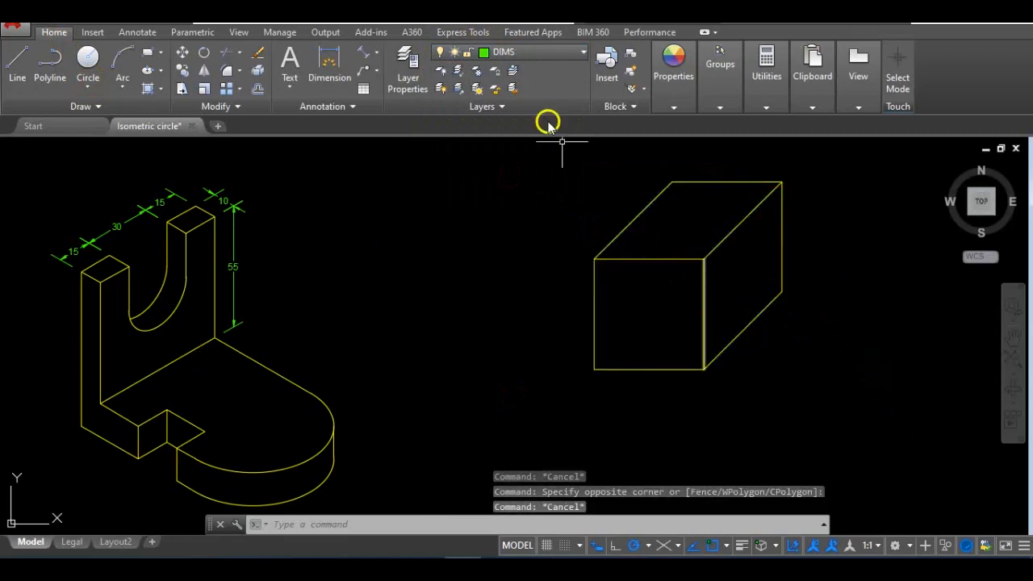
- Place an aligned dimension outside the box's lower receding edge
{"action": "left_click", "coordinate": [366, 55]}
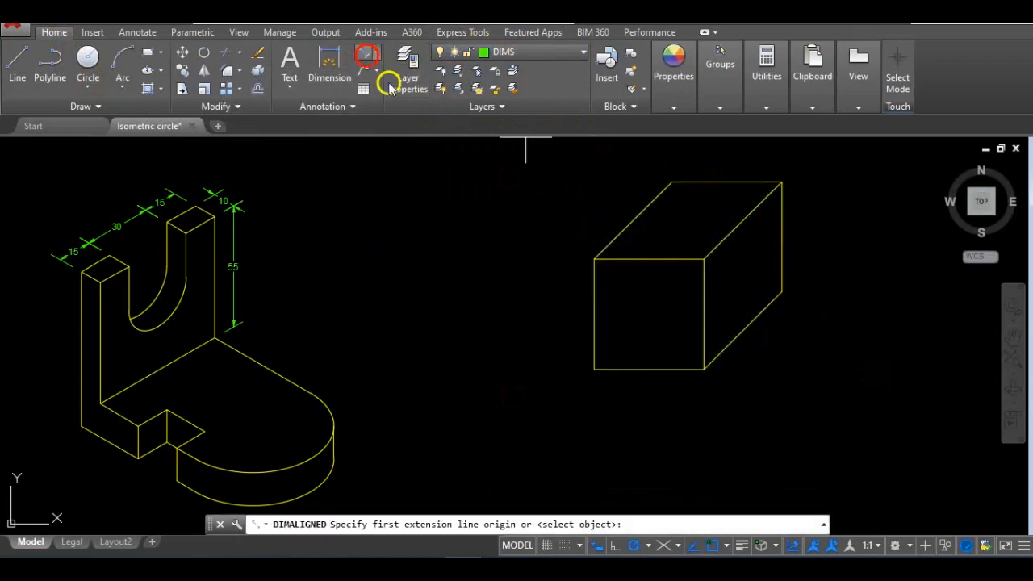
{"action": "left_click", "coordinate": [782, 296]}
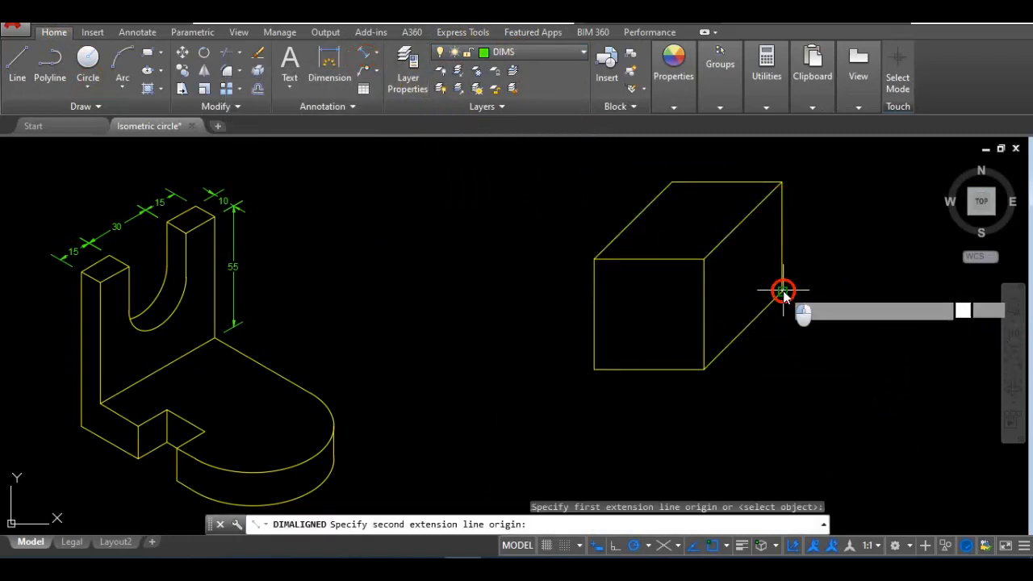
{"action": "left_click", "coordinate": [706, 370]}
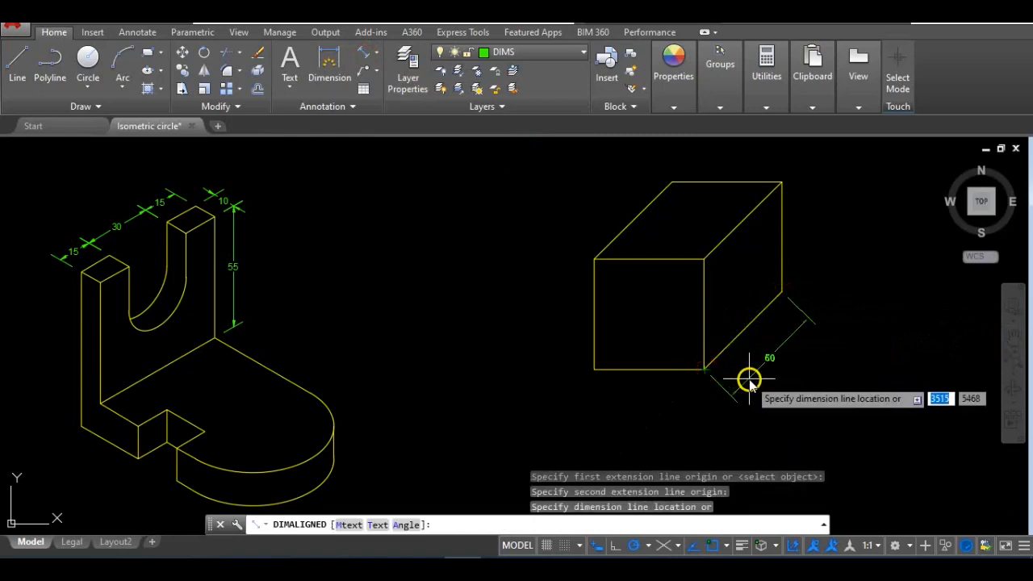
{"action": "left_click", "coordinate": [751, 381]}
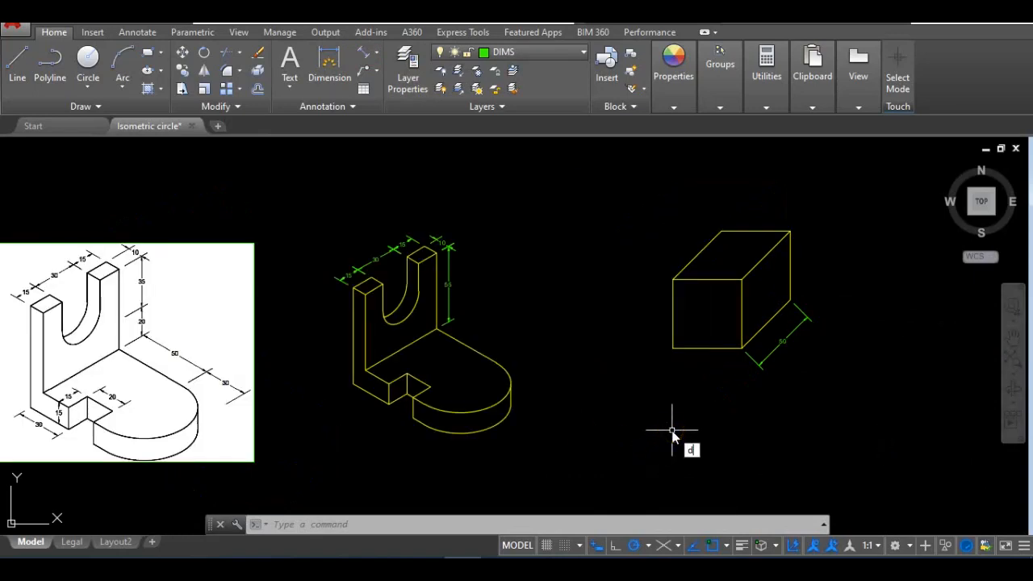
- Oblique the lower receding edge's dimension, taking the angle from the two ends of the front face's bottom edge
{"action": "type", "text": "med"}
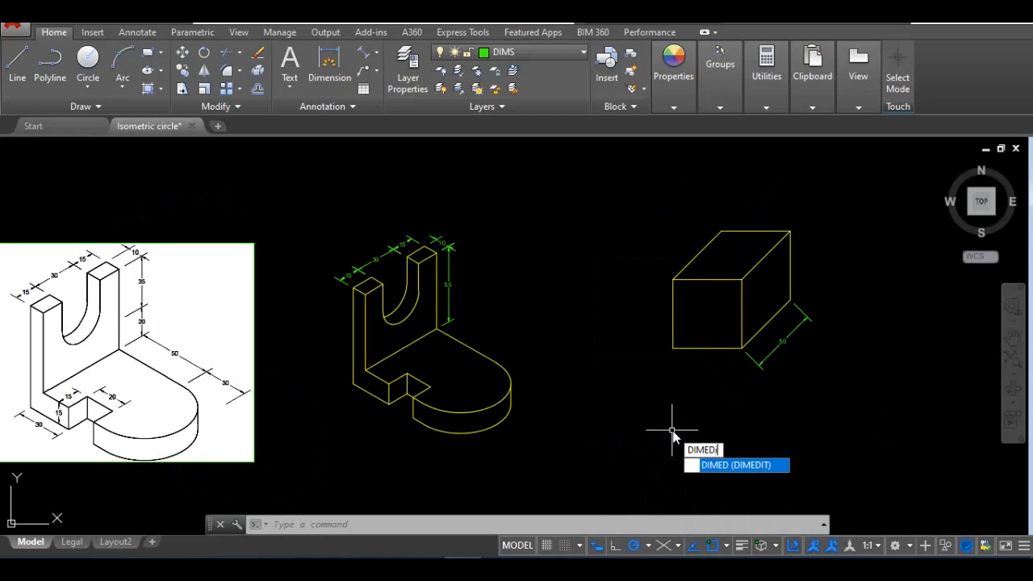
{"action": "key", "text": "Return"}
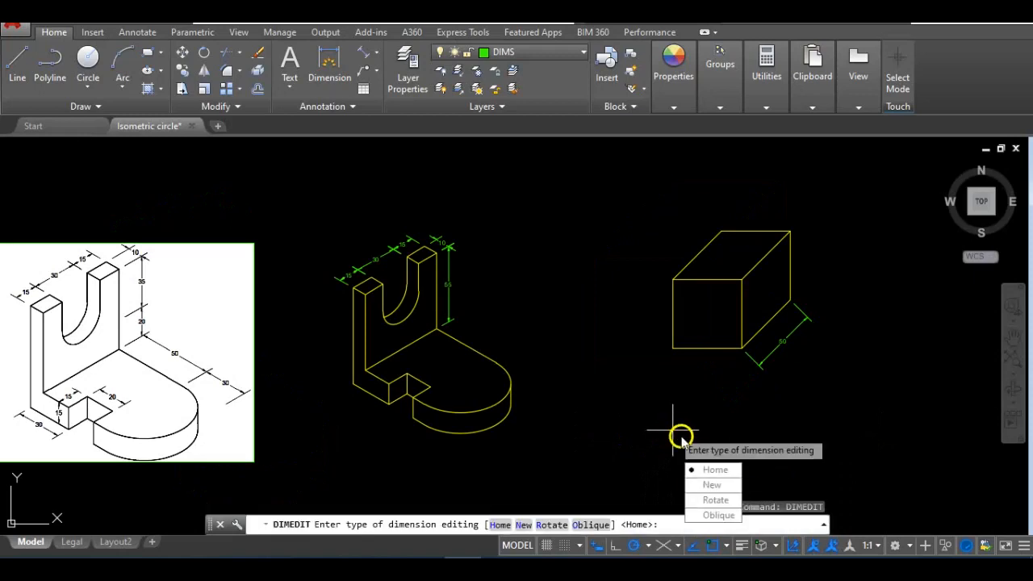
{"action": "left_click", "coordinate": [718, 515]}
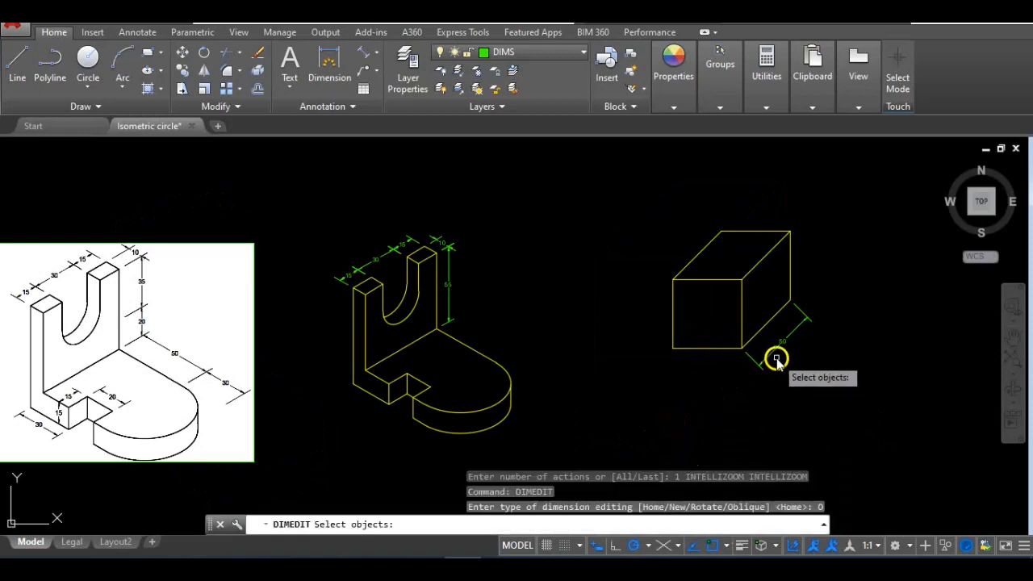
{"action": "left_click", "coordinate": [776, 361]}
{"action": "left_click", "coordinate": [756, 350]}
{"action": "key", "text": "Return"}
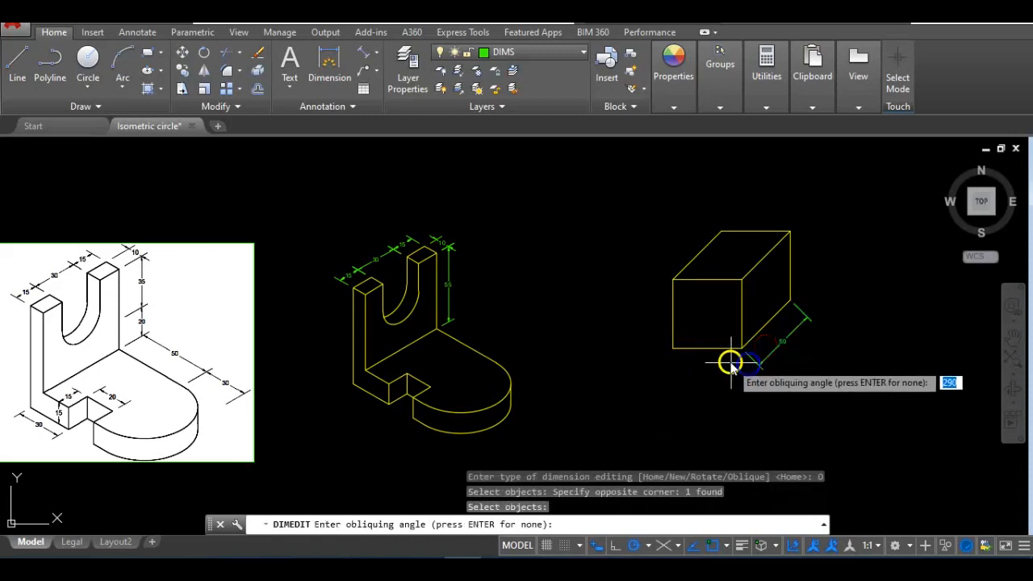
{"action": "left_click", "coordinate": [737, 350]}
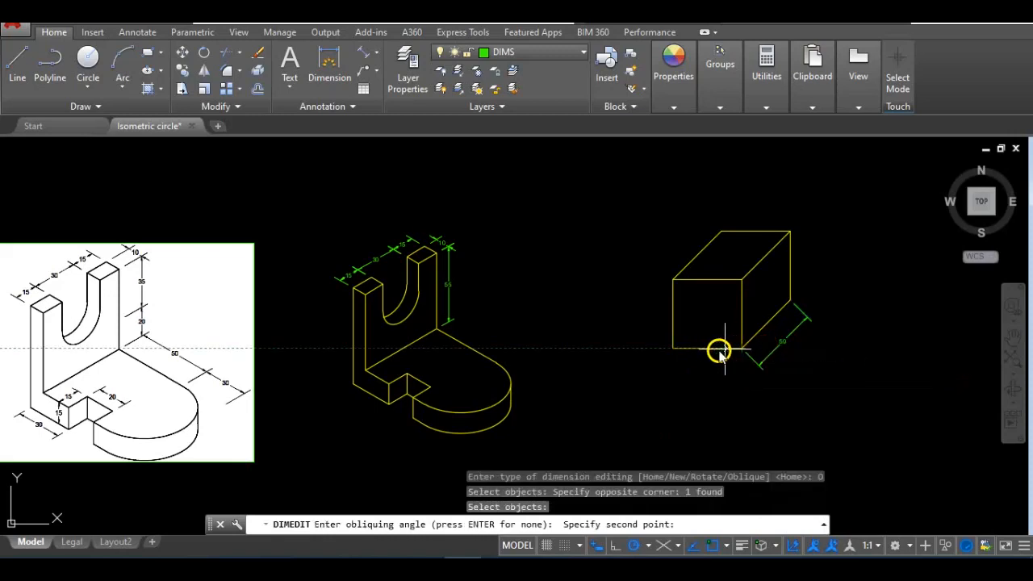
{"action": "left_click", "coordinate": [674, 347]}
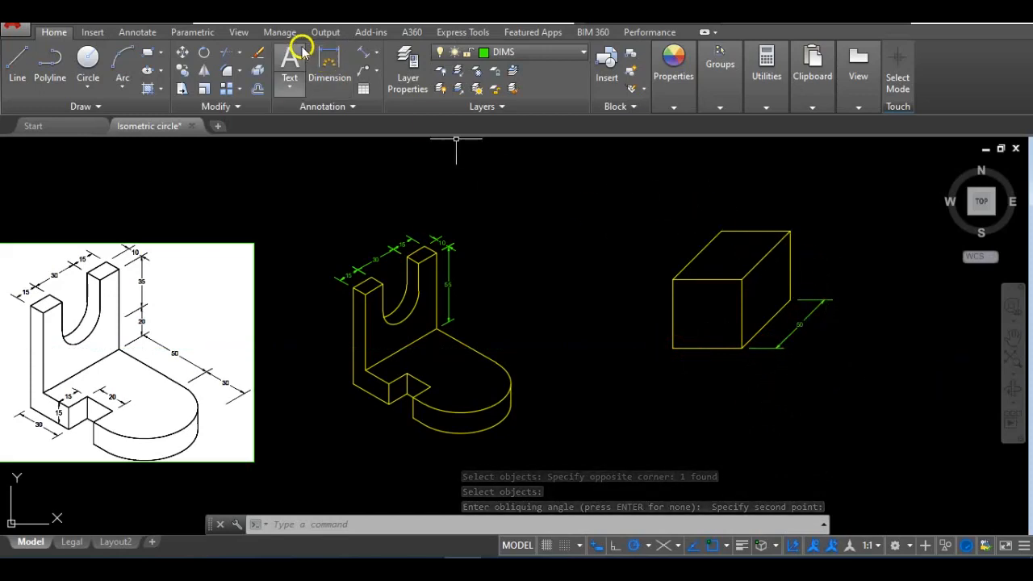
- Place an aligned dimension above the rear horizontal edge of the box's top face
{"action": "left_click", "coordinate": [344, 58]}
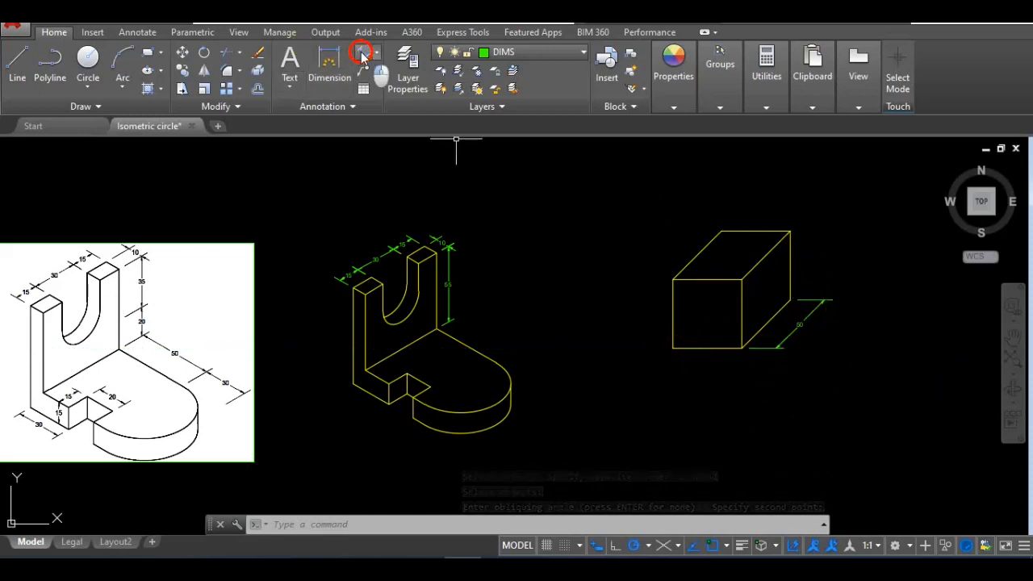
{"action": "left_click", "coordinate": [720, 232]}
{"action": "left_click", "coordinate": [790, 232]}
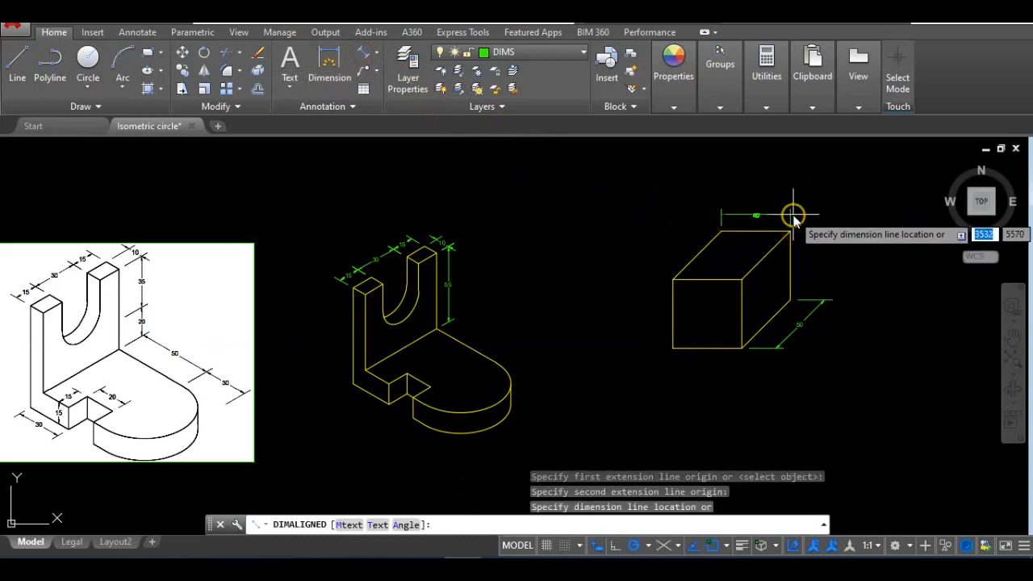
{"action": "left_click", "coordinate": [789, 215]}
- Oblique the rear top edge's dimension, taking the angle from the ends of the top face's receding edge nearest the side face
{"action": "scroll", "coordinate": [759, 225], "scroll_direction": "up", "scroll_amount": 2}
{"action": "type", "text": "dimedit"}
{"action": "key", "text": "Return"}
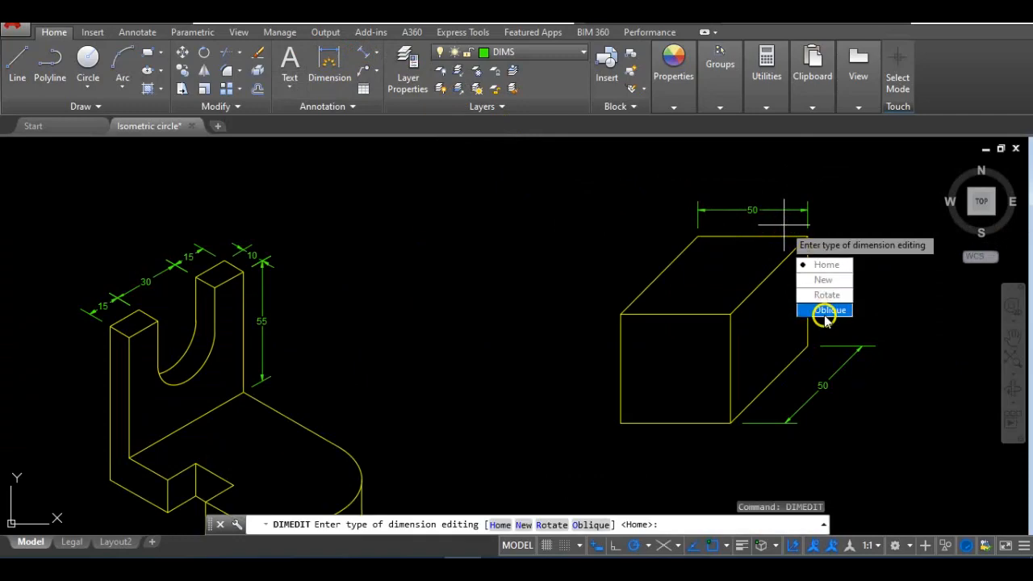
{"action": "left_click", "coordinate": [825, 311]}
{"action": "left_click", "coordinate": [797, 208]}
{"action": "key", "text": "Return"}
{"action": "left_click", "coordinate": [802, 242]}
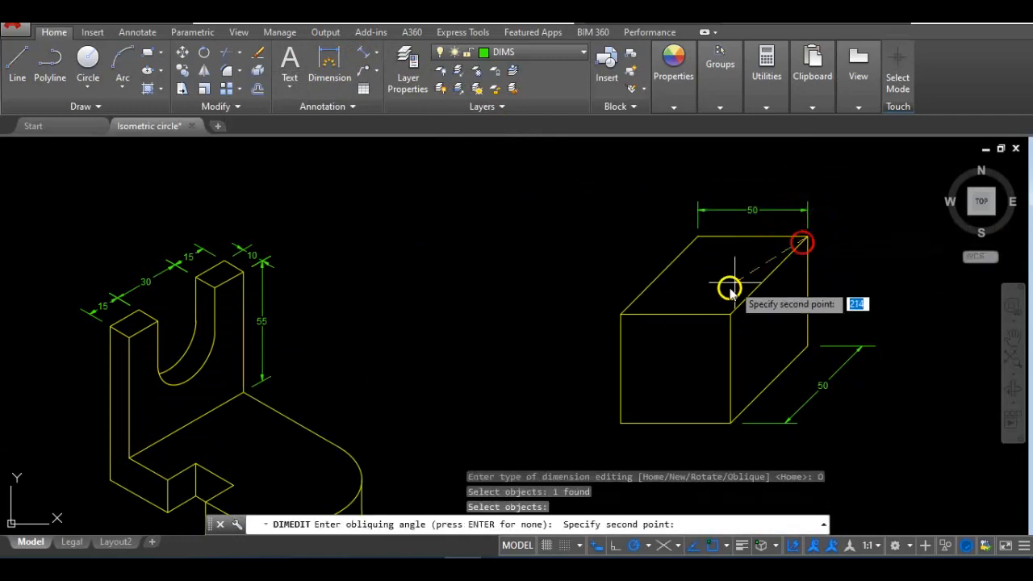
{"action": "left_click", "coordinate": [728, 313]}
- Place an aligned dimension beside the rear vertical edge of the box's side face
{"action": "middle_click_drag", "start_coordinate": [806, 350], "coordinate": [783, 339]}
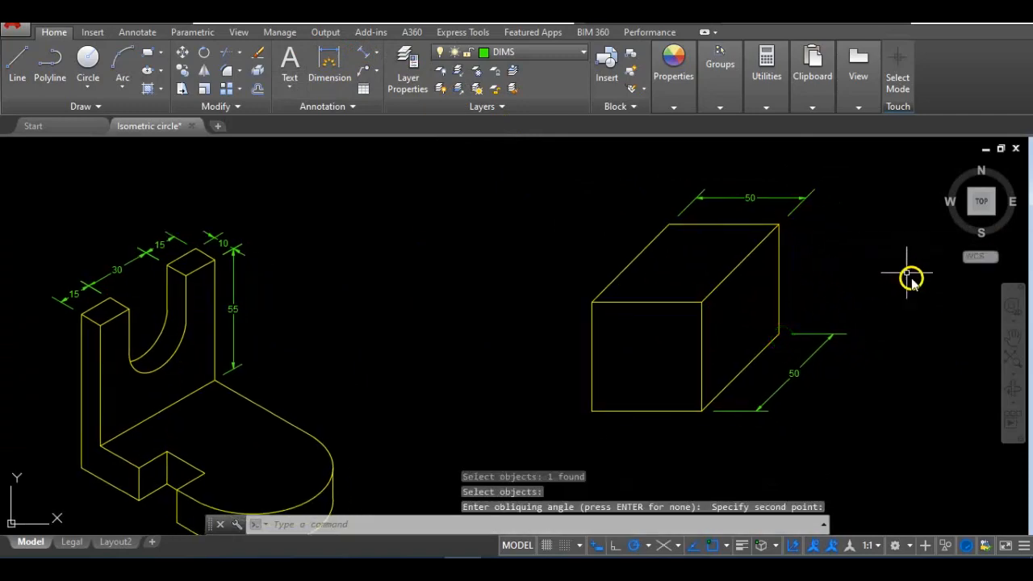
{"action": "left_click", "coordinate": [396, 71]}
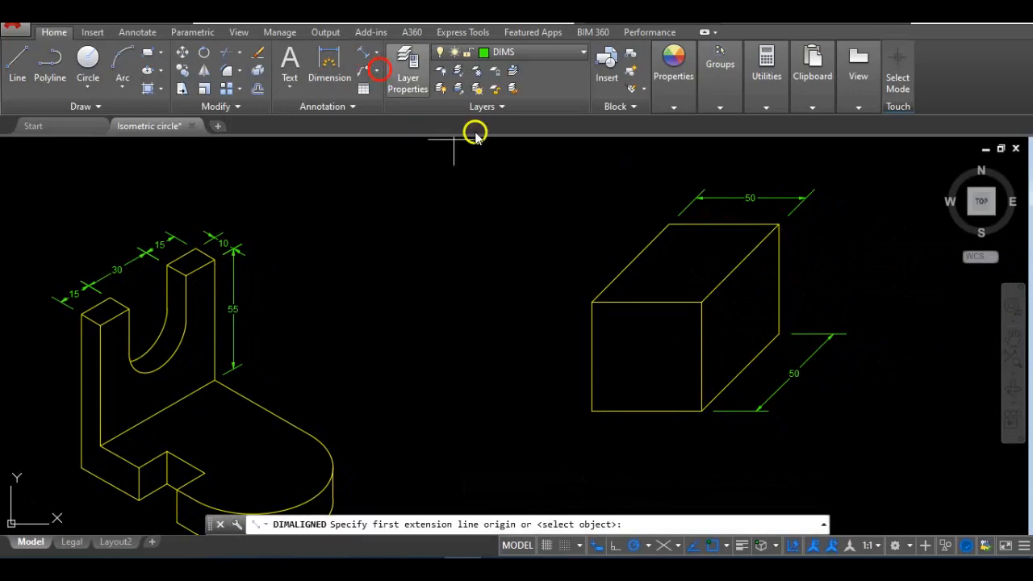
{"action": "left_click", "coordinate": [778, 226]}
{"action": "left_click", "coordinate": [780, 336]}
{"action": "left_click", "coordinate": [817, 316]}
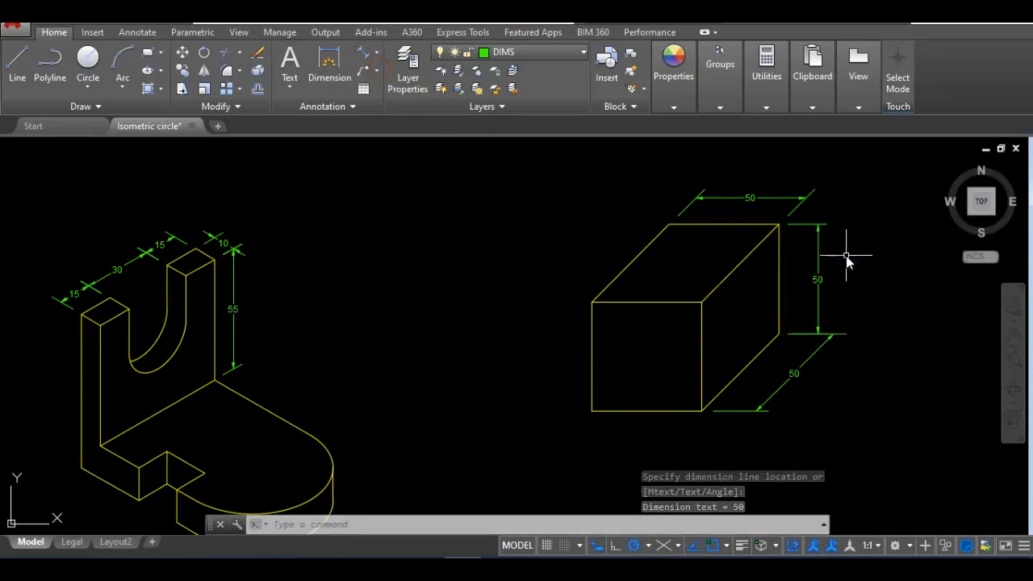
- Oblique the rear vertical edge's dimension, taking the angle from the side face's upper receding edge
{"action": "type", "text": "dimed"}
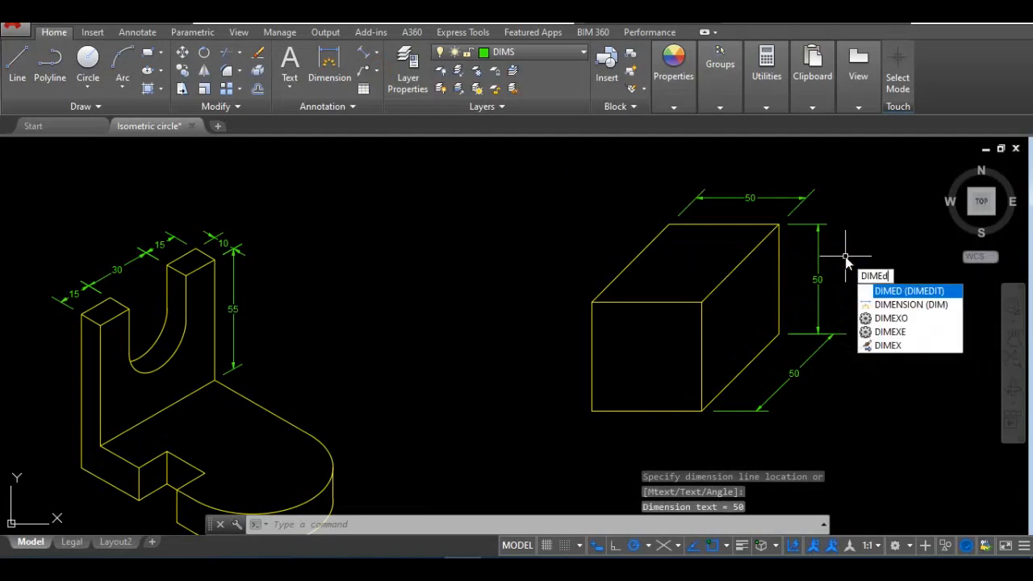
{"action": "key", "text": "Return"}
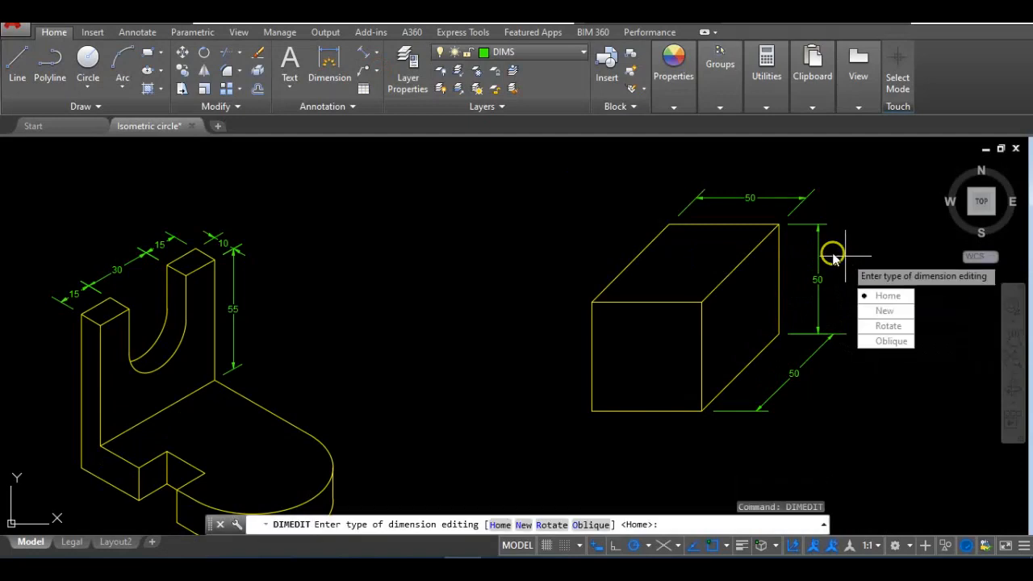
{"action": "left_click", "coordinate": [887, 341]}
{"action": "left_click", "coordinate": [817, 234]}
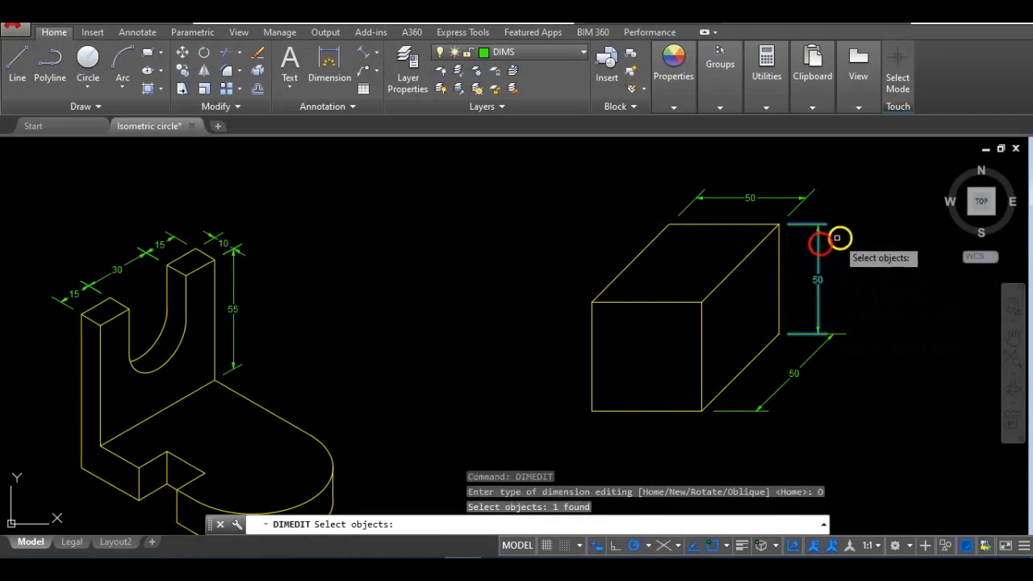
{"action": "right_click", "coordinate": [843, 236]}
{"action": "left_click", "coordinate": [776, 227]}
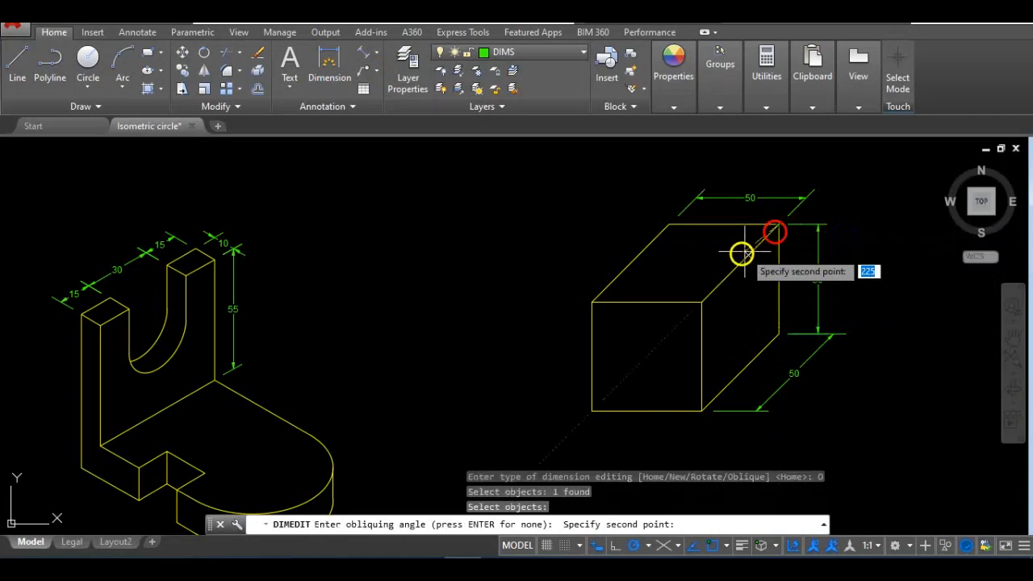
{"action": "left_click", "coordinate": [699, 302]}
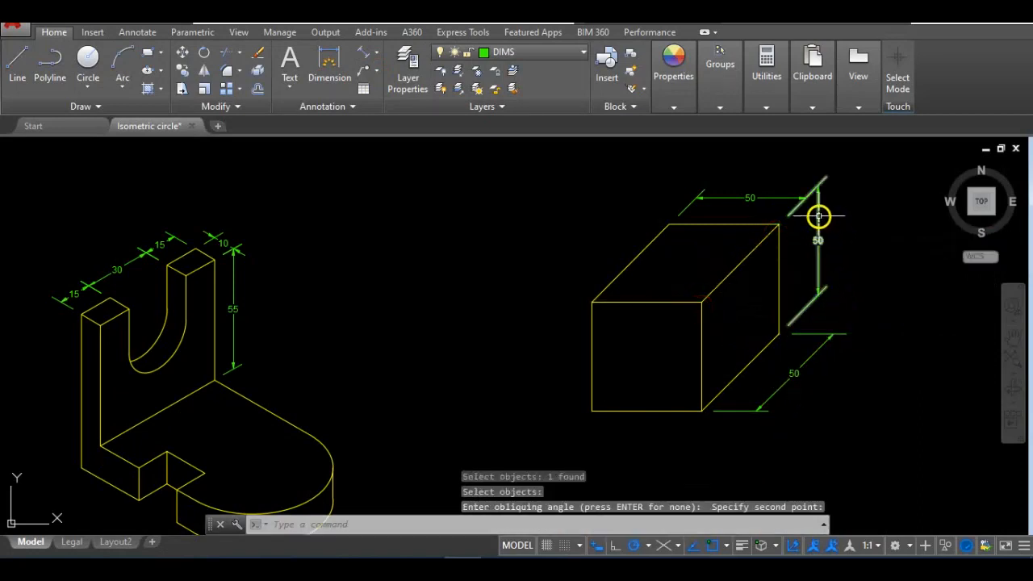
- Move the vertical dimension line closer to the box so its upper arrow meets the end of the top dimension, and deselect it
{"action": "scroll", "coordinate": [817, 201], "scroll_direction": "up", "scroll_amount": 2}
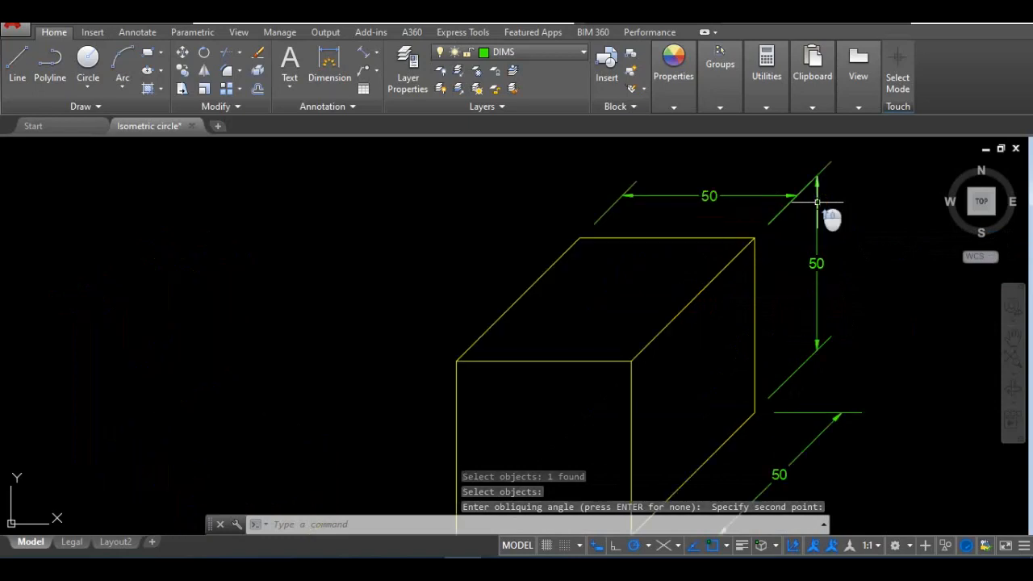
{"action": "left_click", "coordinate": [817, 202]}
{"action": "left_click", "coordinate": [817, 177]}
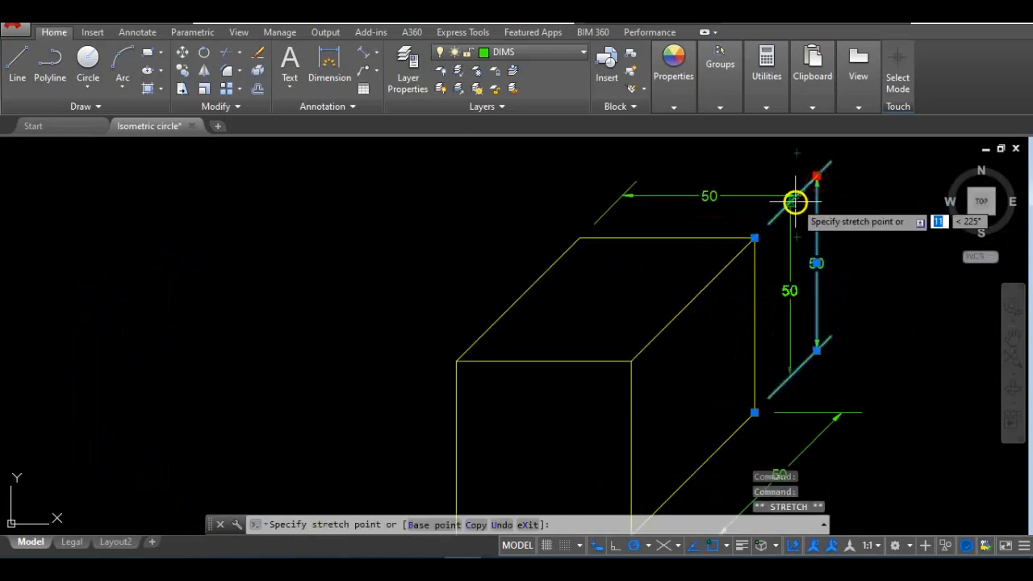
{"action": "key", "text": "Escape"}
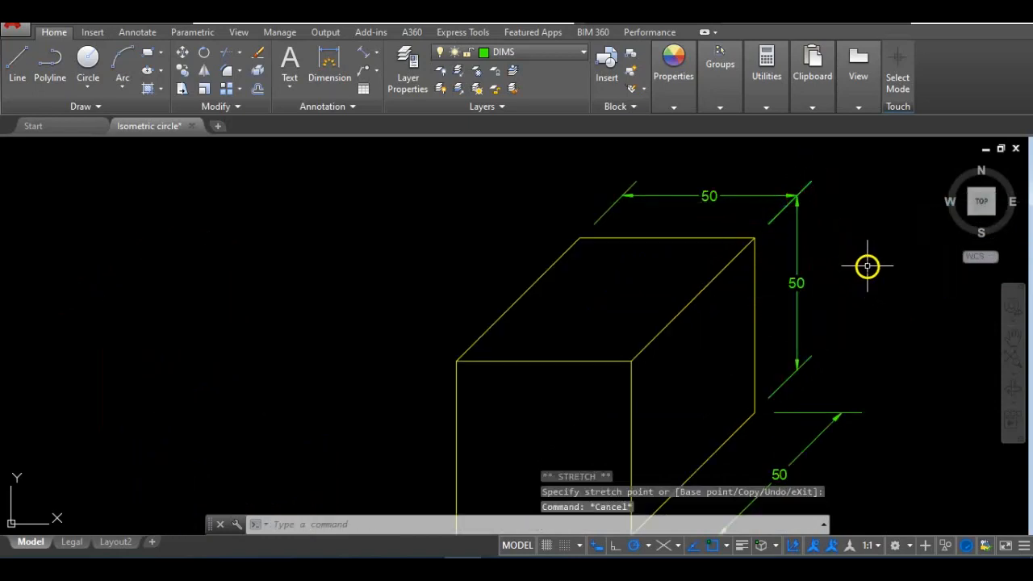
{"action": "scroll", "coordinate": [852, 264], "scroll_direction": "down", "scroll_amount": 2}
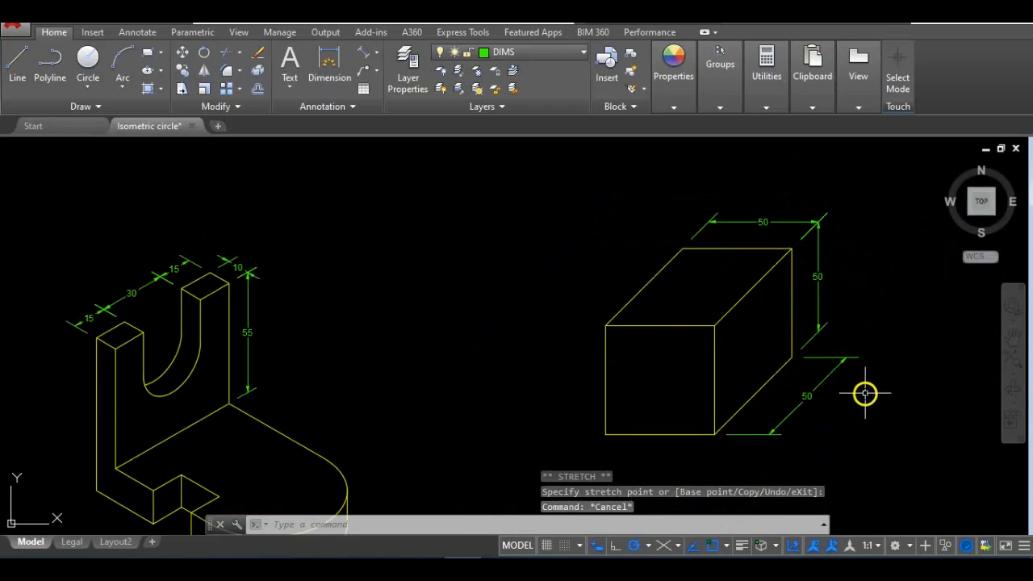